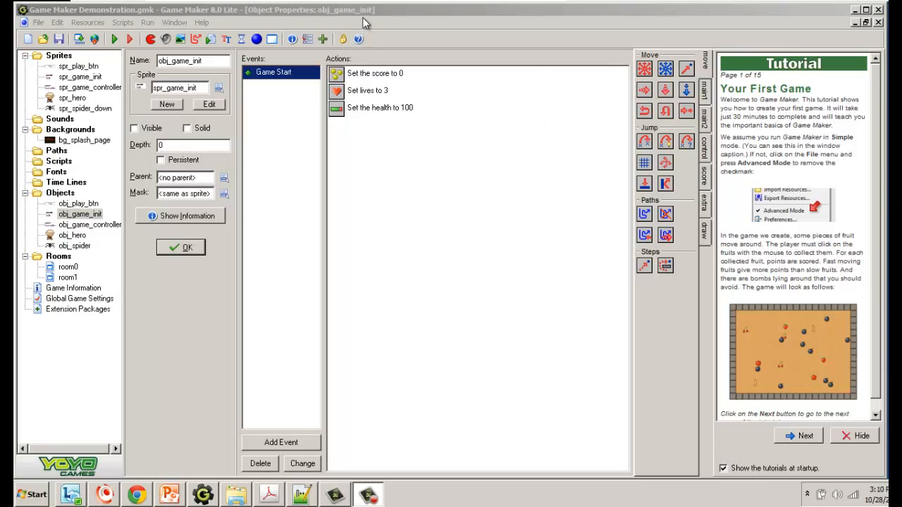
Create a new sprite and load the single-frame hero character image from the Maze - Platform folder into it.
left_click(392, 11)
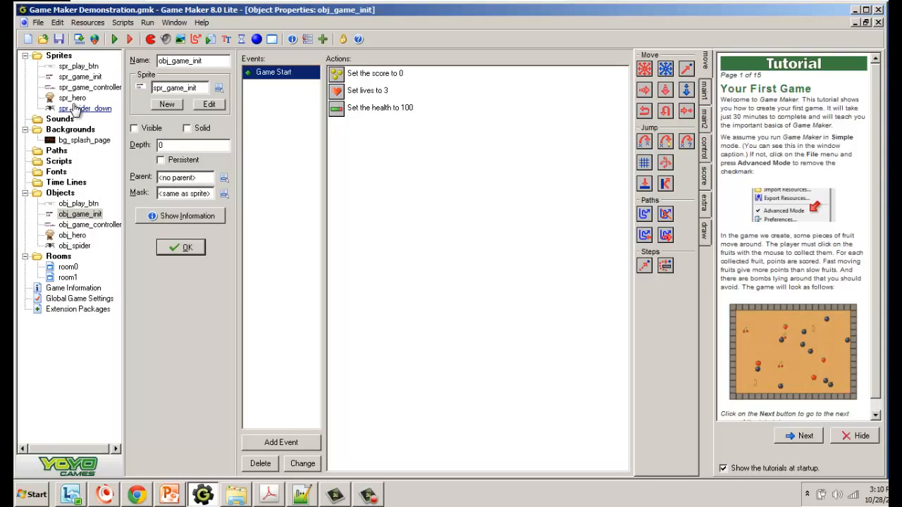
right_click(66, 57)
left_click(91, 65)
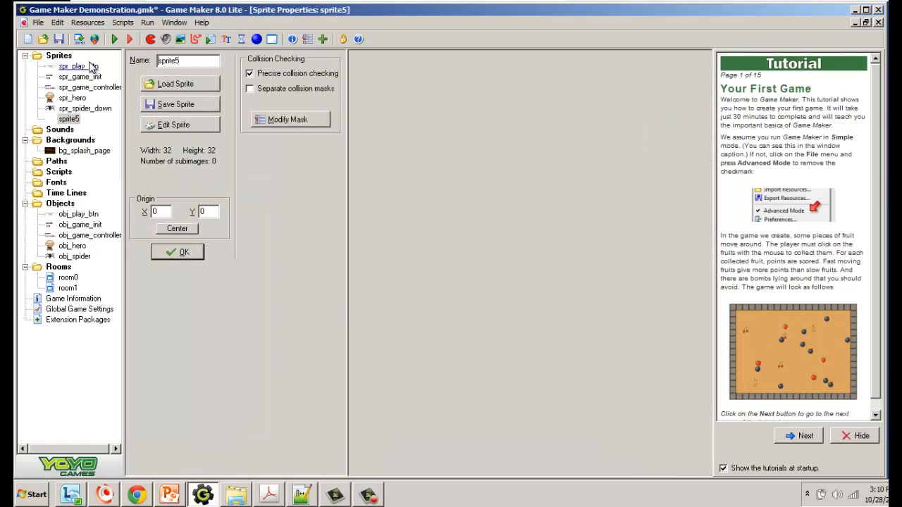
left_click(176, 85)
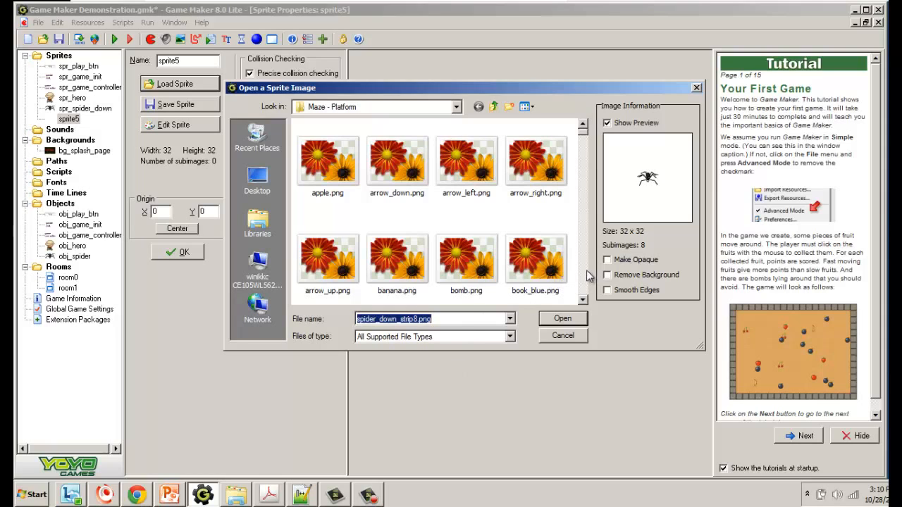
left_click(562, 336)
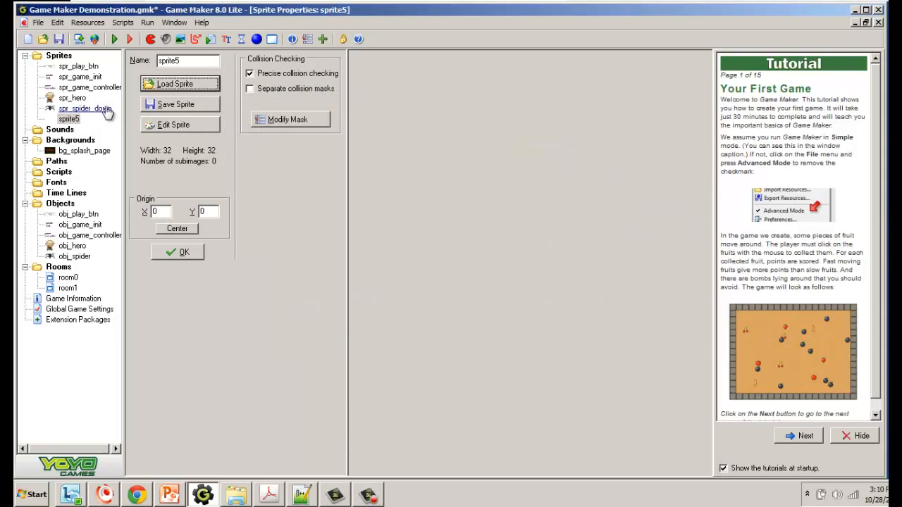
left_click(176, 86)
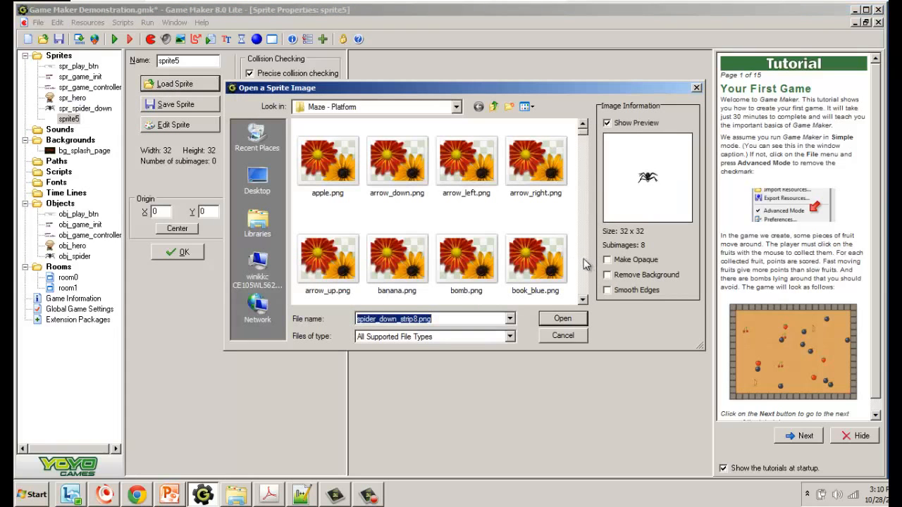
scroll(583, 258, "down", 5)
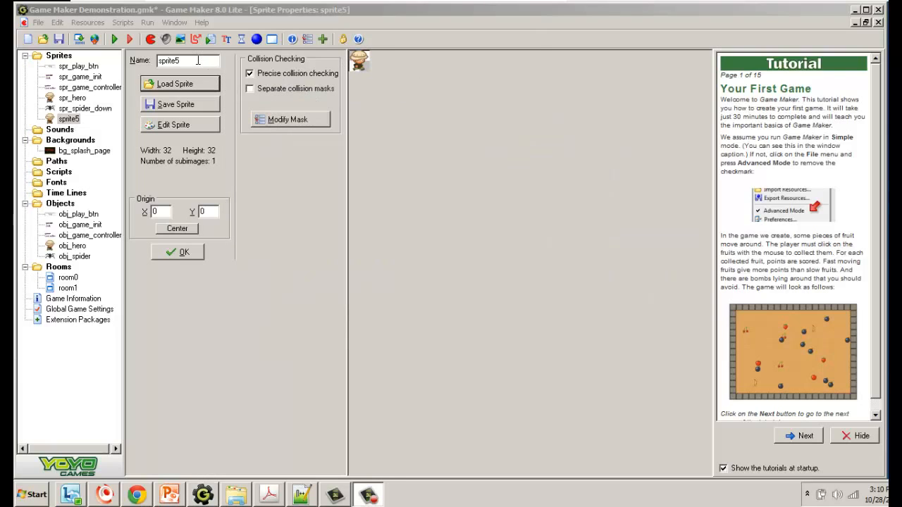
Rename the new sprite as spr_lives.
left_click_drag(197, 61, 168, 61)
type("r_")
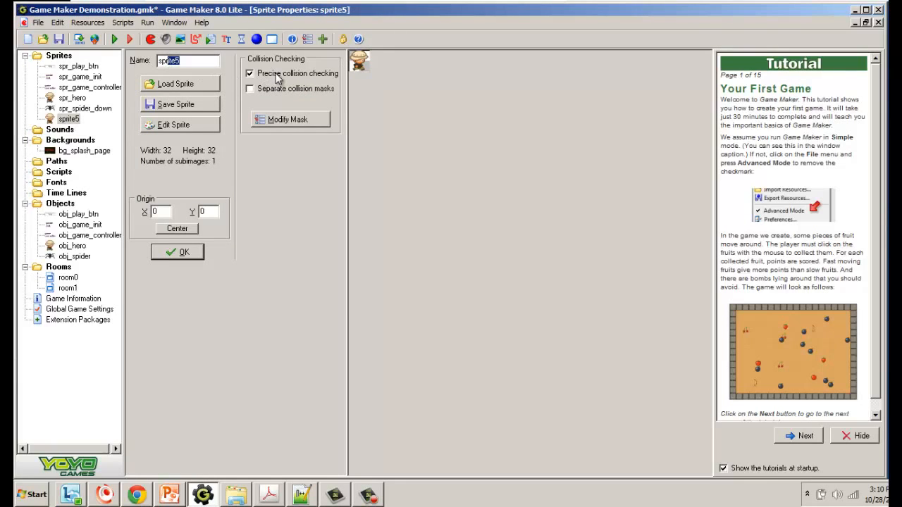
type("lives")
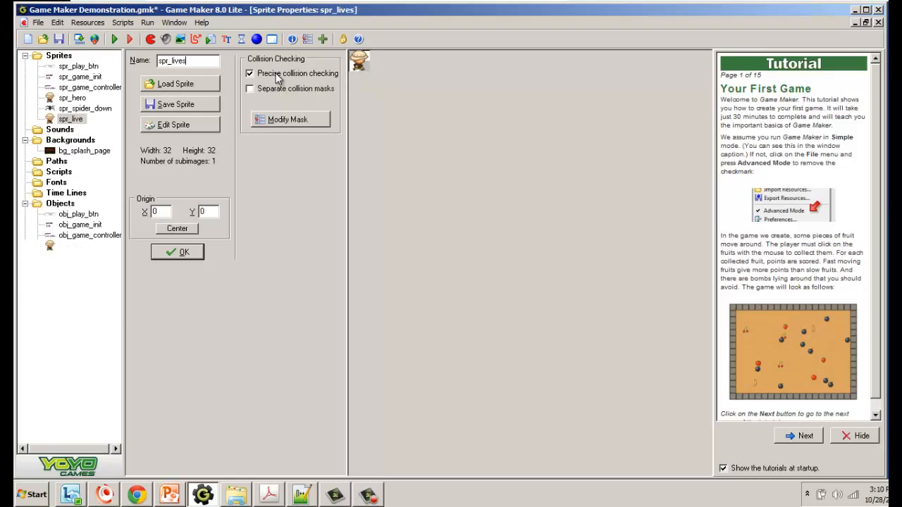
type("-")
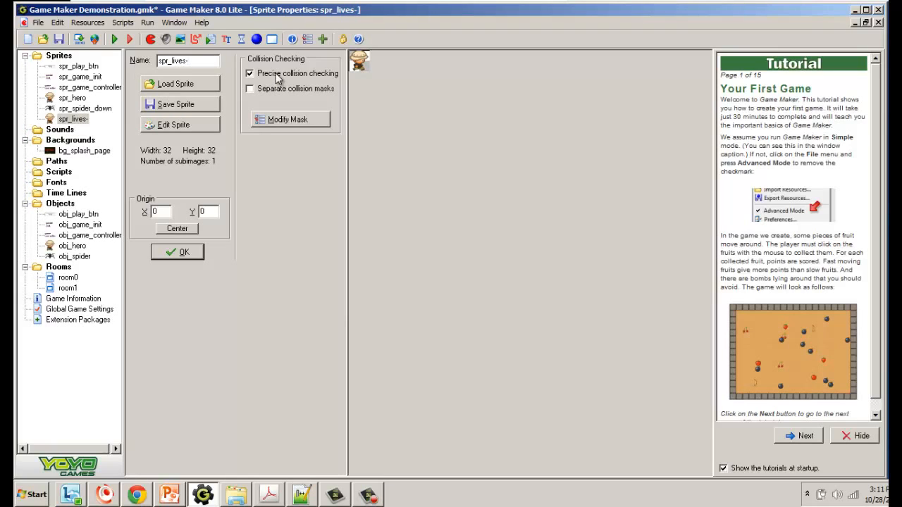
key("BackSpace")
Stretch the spr_lives image to 50% with the aspect ratio kept and apply the edit to the sprite.
left_click(199, 124)
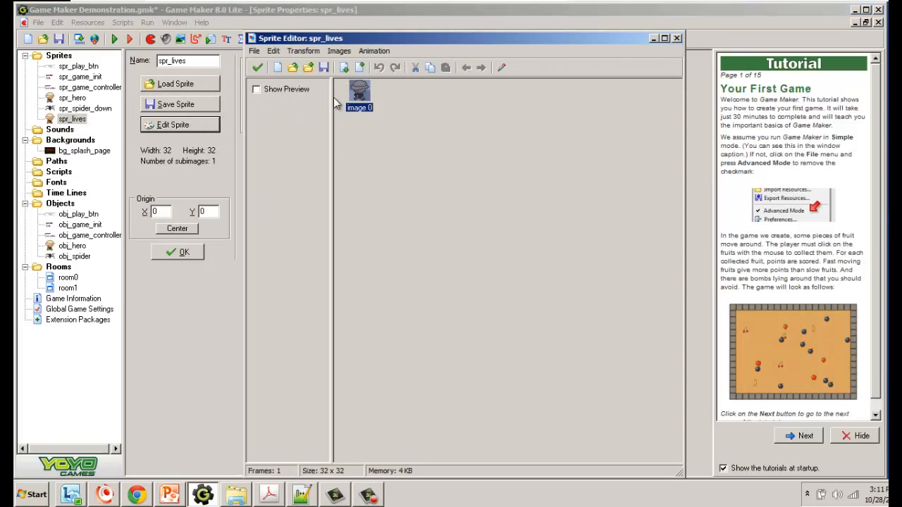
left_click(316, 56)
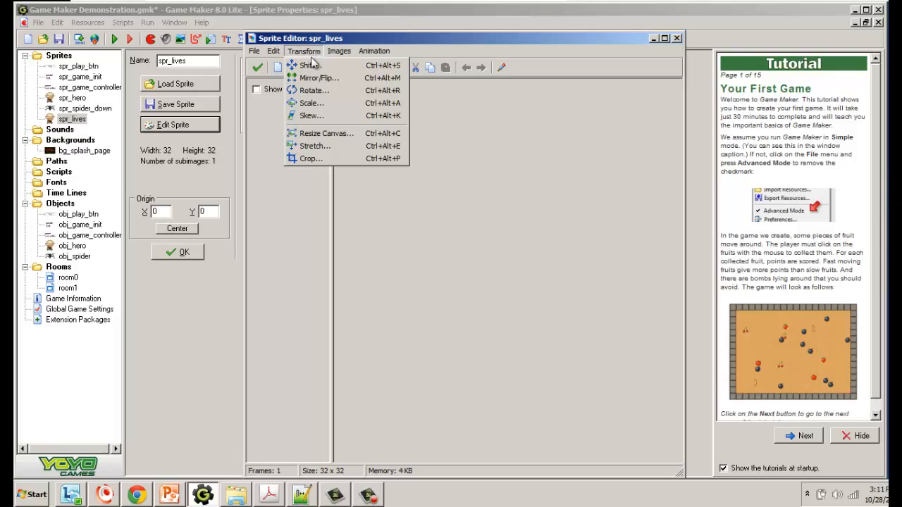
left_click(326, 146)
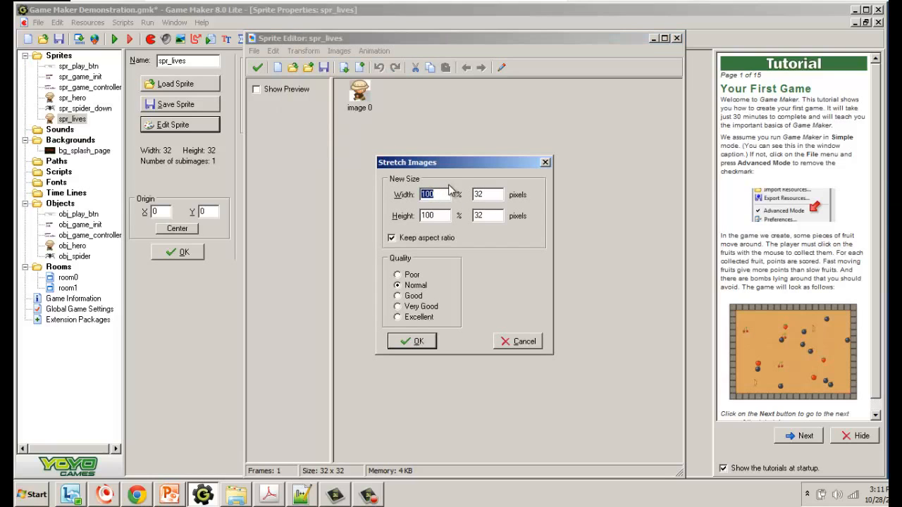
type("50")
left_click(425, 345)
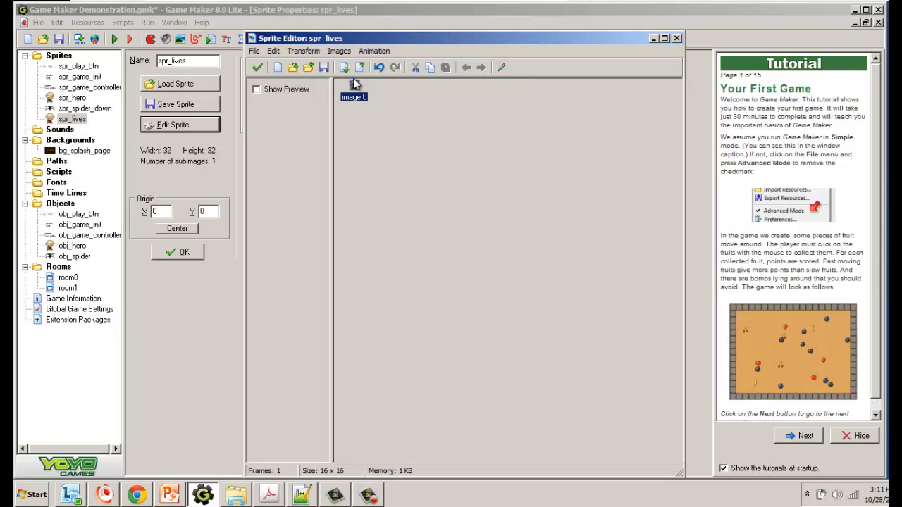
left_click(259, 67)
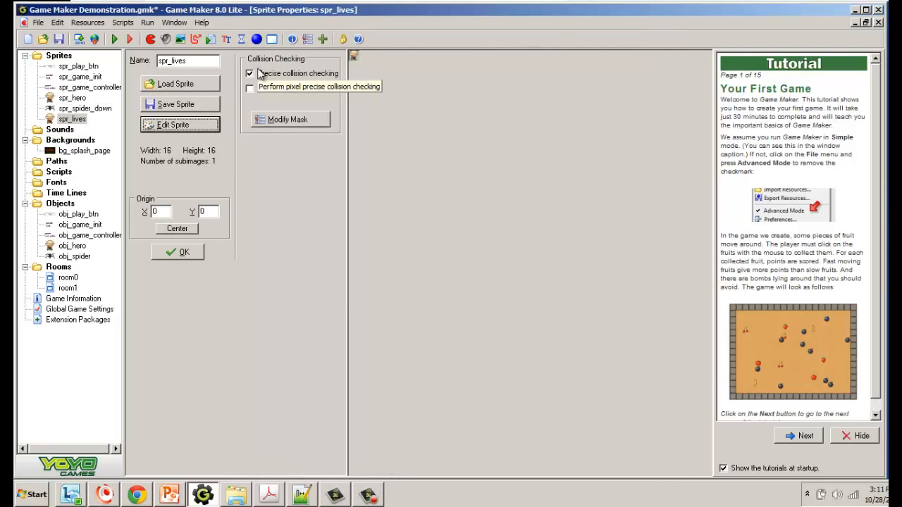
Open obj_game_controller and add a Draw event to it.
left_click(105, 238)
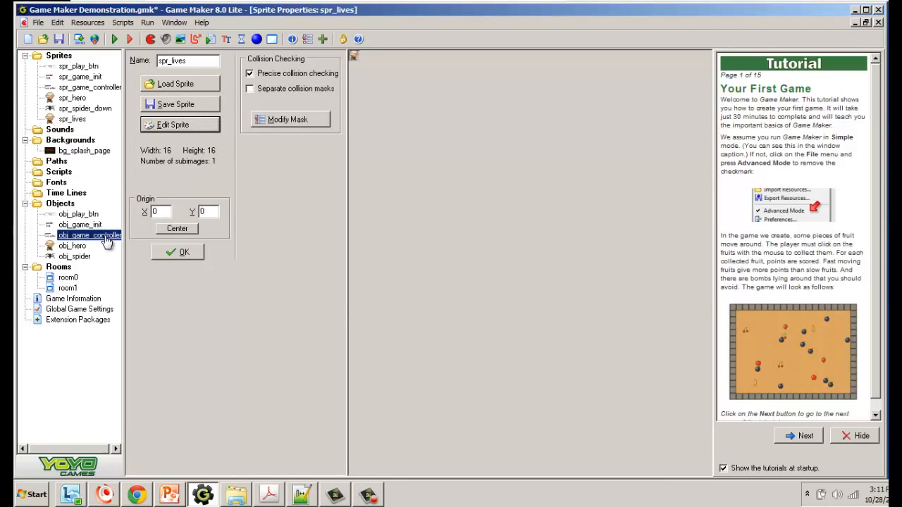
double_click(105, 243)
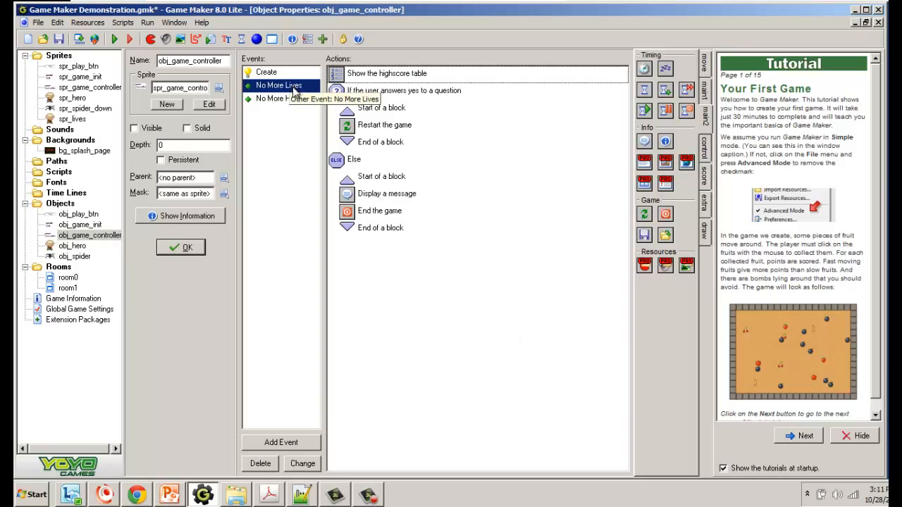
left_click(282, 442)
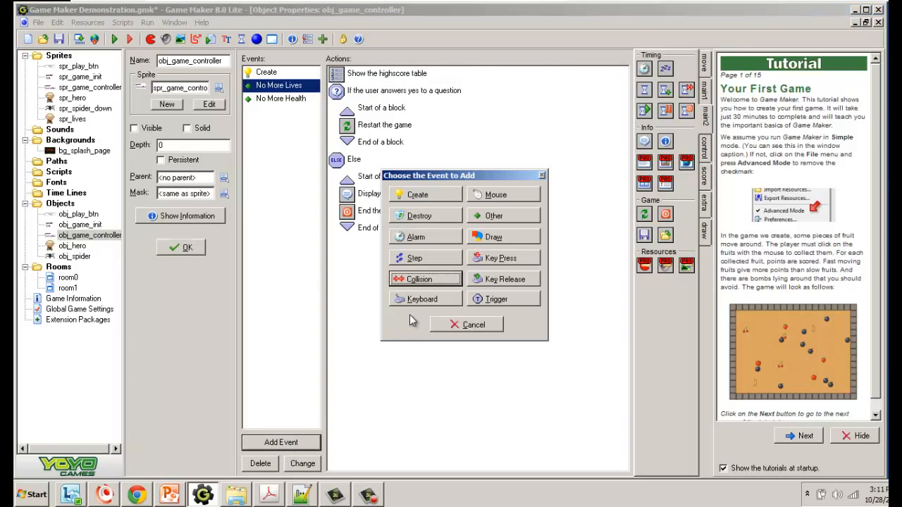
left_click(504, 240)
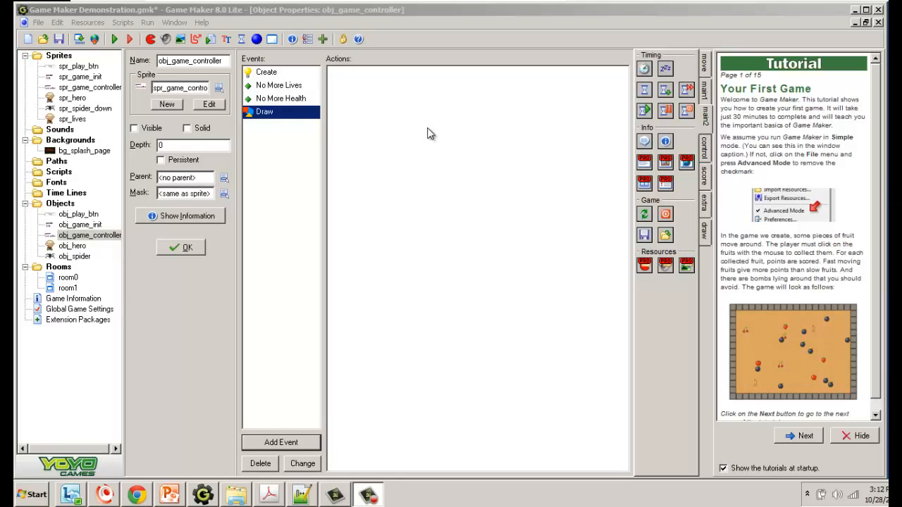
Add a Draw Life Images action to the Draw event with x 300, y 4, image spr_lives and Relative enabled.
left_click(706, 176)
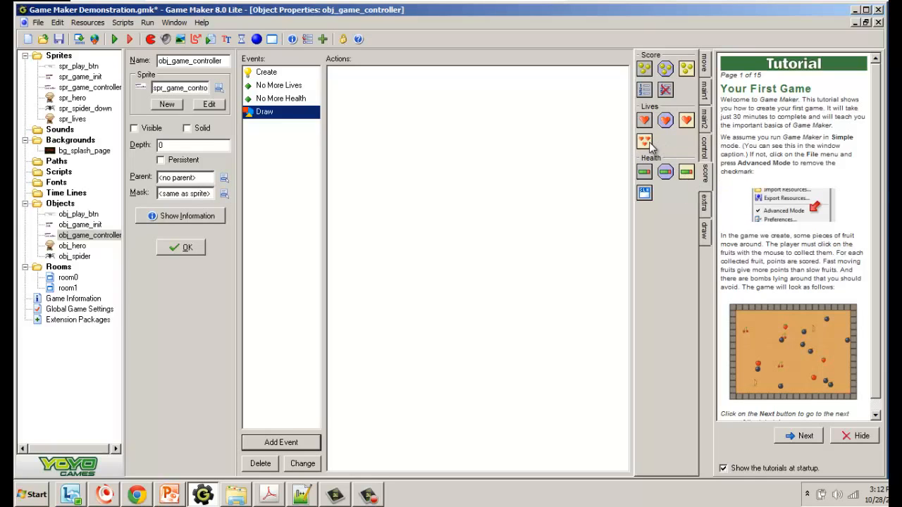
left_click_drag(644, 142, 512, 134)
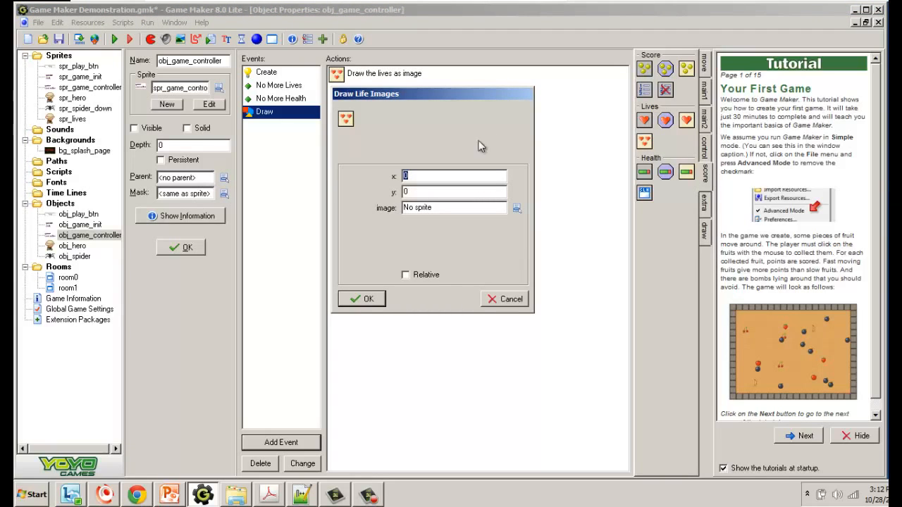
left_click(406, 275)
left_click_drag(410, 175, 396, 177)
type("300")
left_click_drag(415, 192, 398, 195)
type("4")
left_click(517, 208)
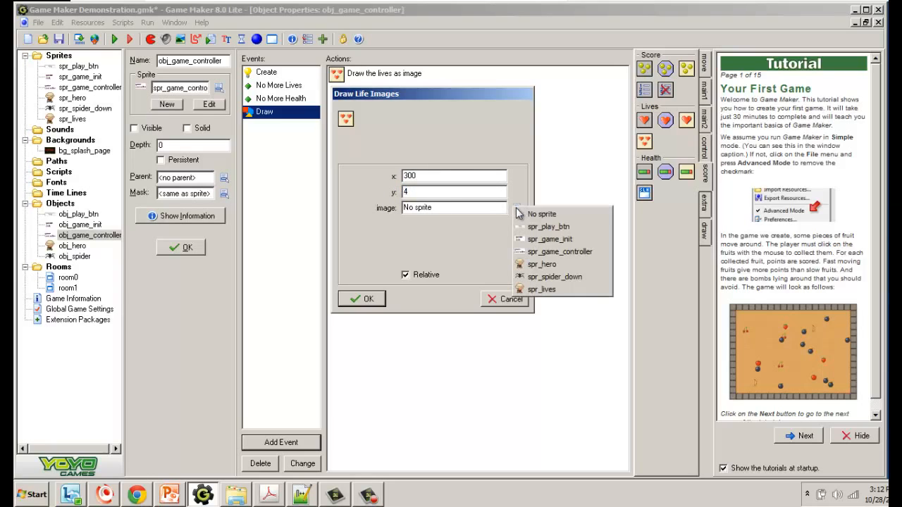
left_click(556, 289)
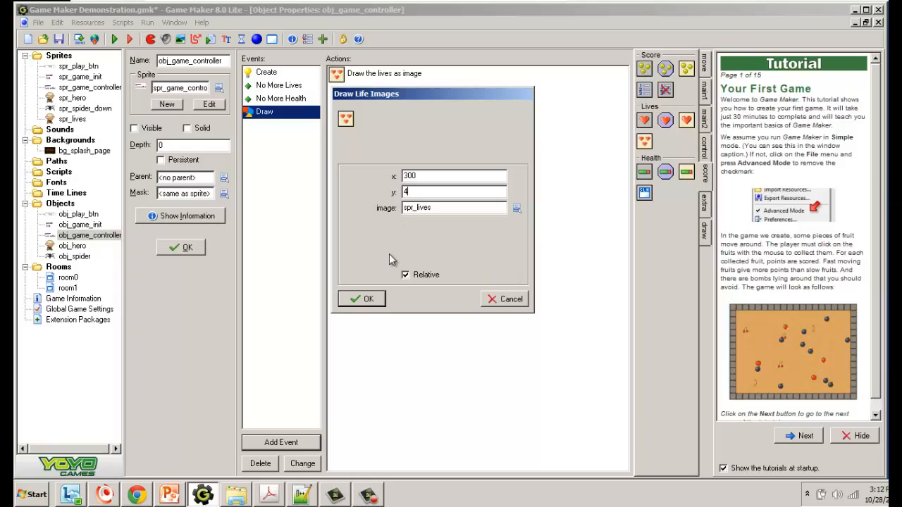
left_click(359, 300)
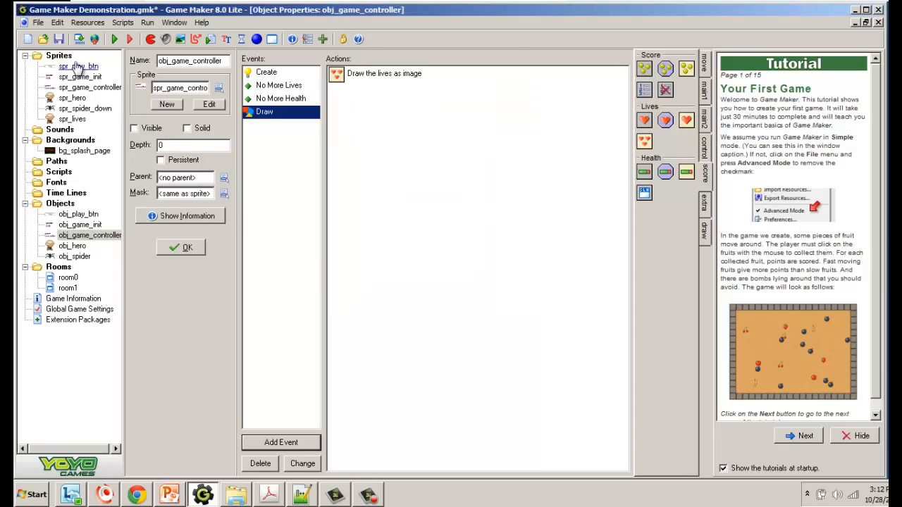
Save the project and test-run the game from its splash screen to check the lives display.
left_click(59, 39)
left_click(114, 39)
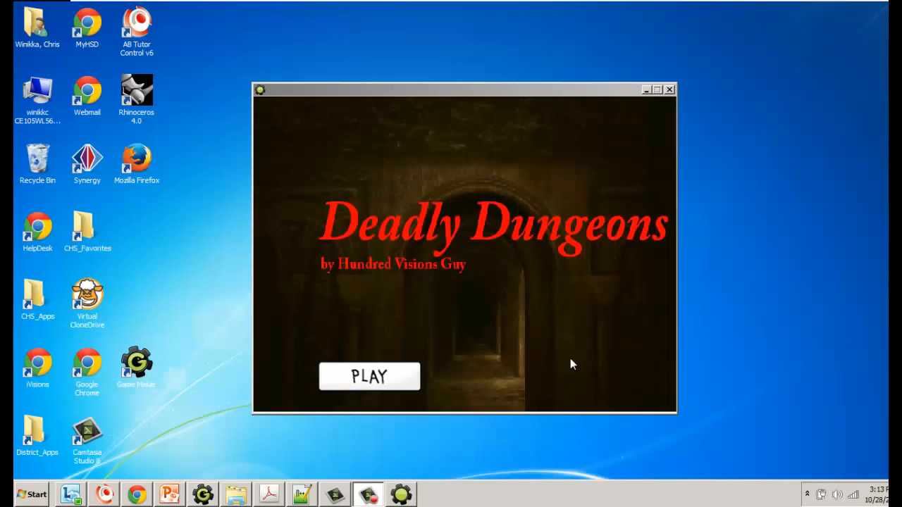
left_click(381, 375)
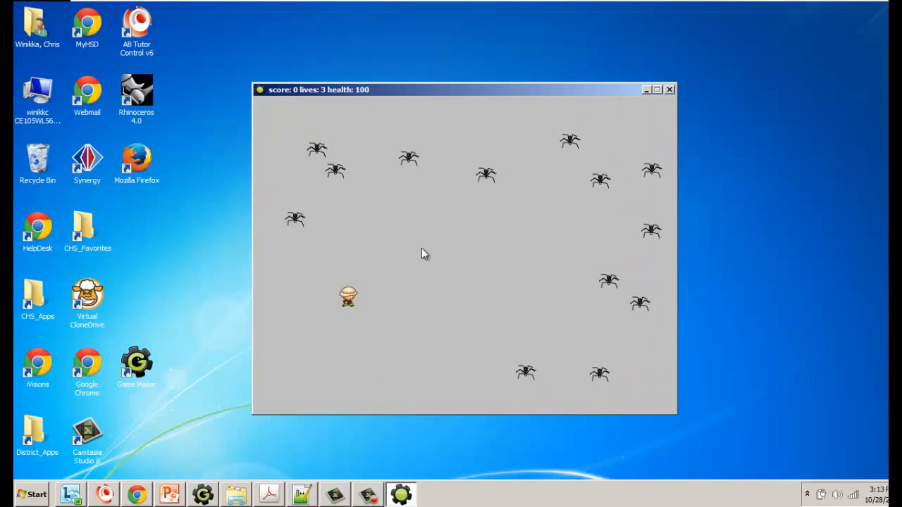
left_click(670, 89)
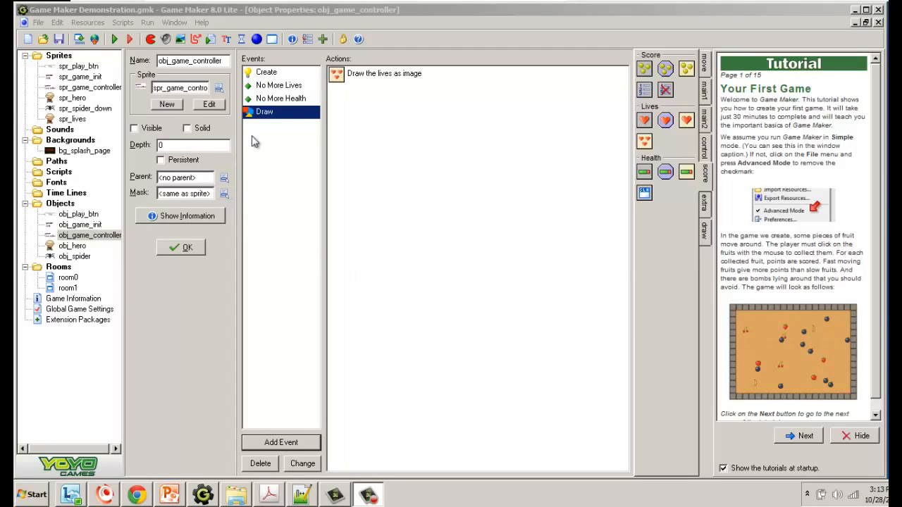
Review the Draw Life Images settings and make obj_game_controller visible.
double_click(347, 82)
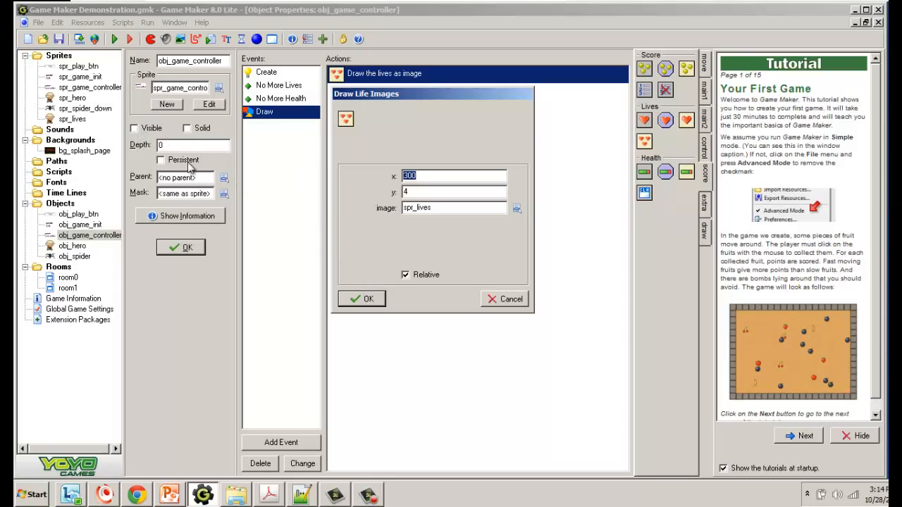
left_click(362, 301)
left_click(134, 128)
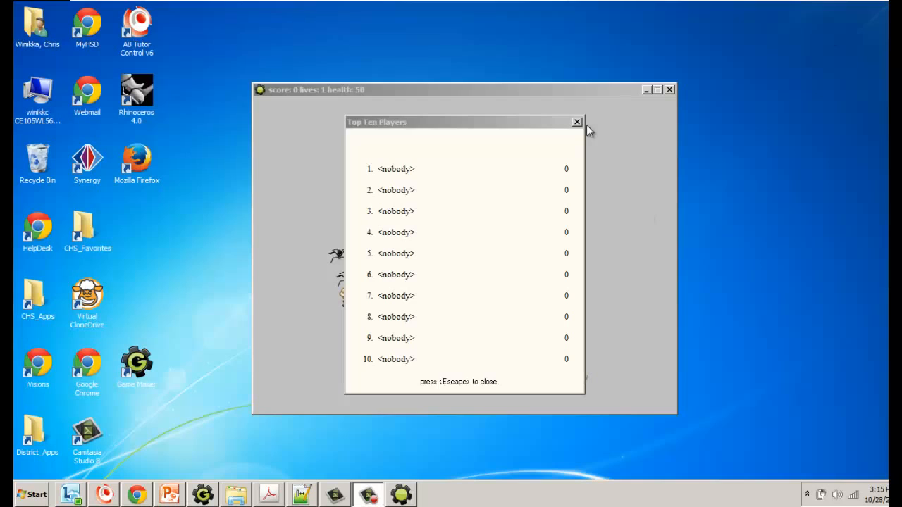
Restart the test game and steer the hero among the spiders to check the life images, closing the game when done.
left_click(578, 123)
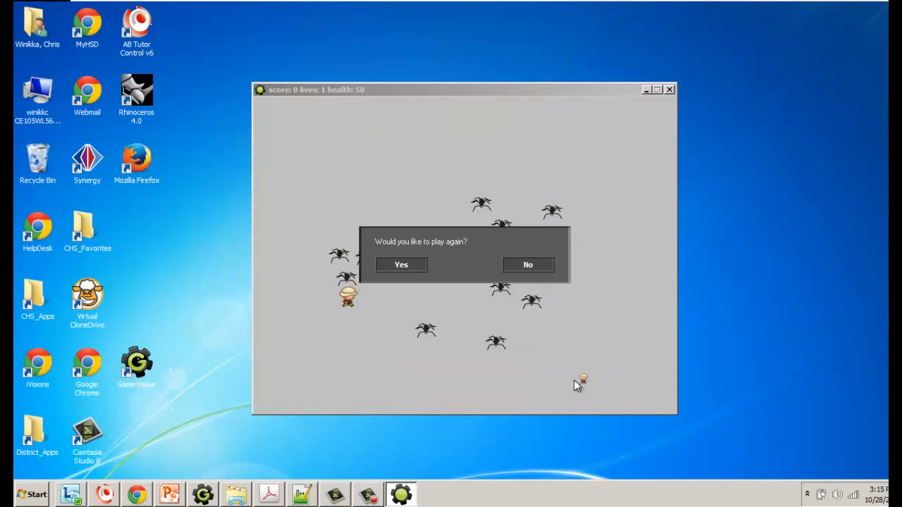
left_click(398, 264)
left_click(375, 380)
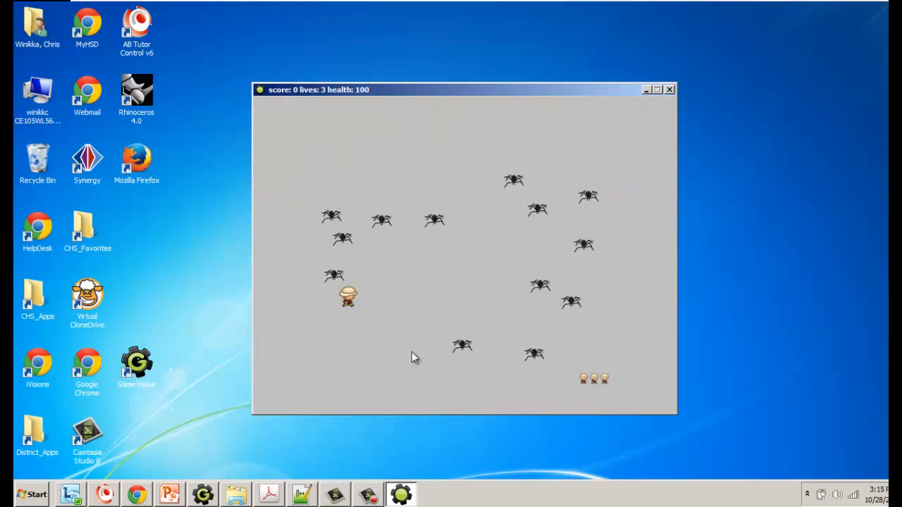
key("Right")
key("Down")
key("Right")
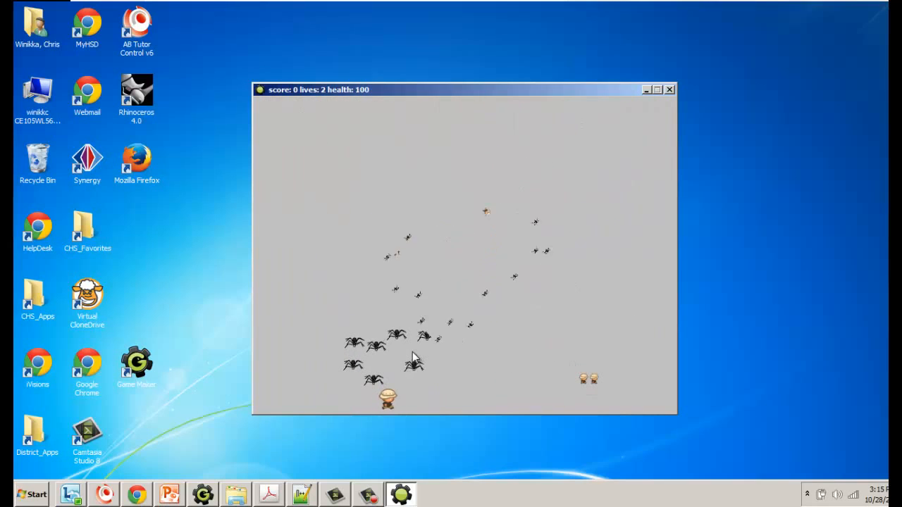
key("Down")
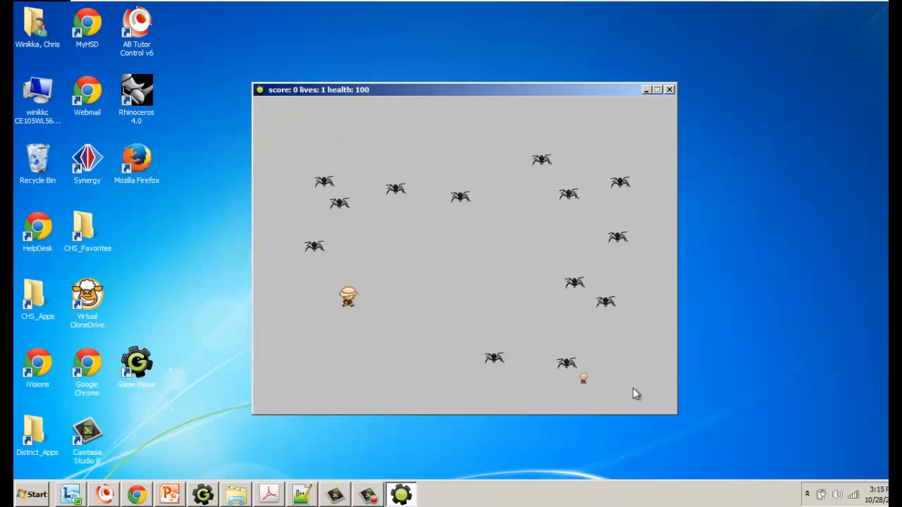
left_click(669, 89)
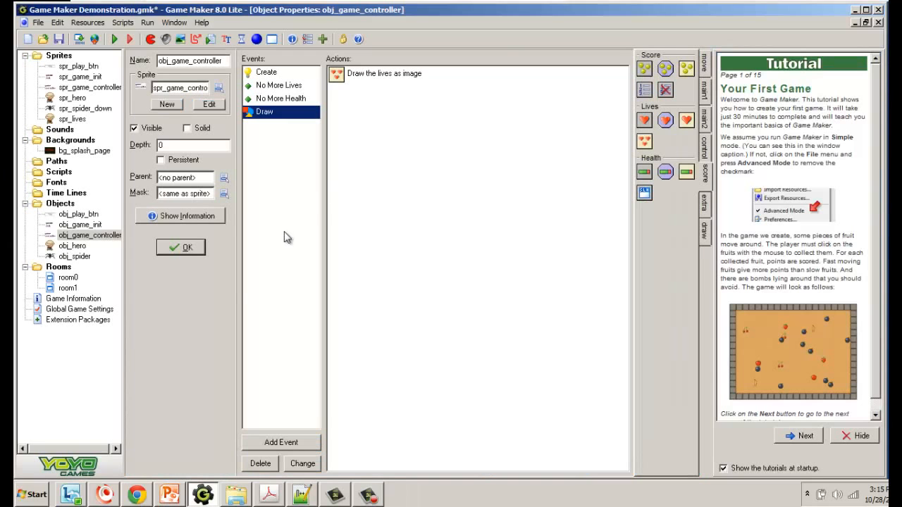
In room1, move the spider from the lower-left corner to about x 192, y 144, above the hero.
left_click(86, 237)
double_click(67, 289)
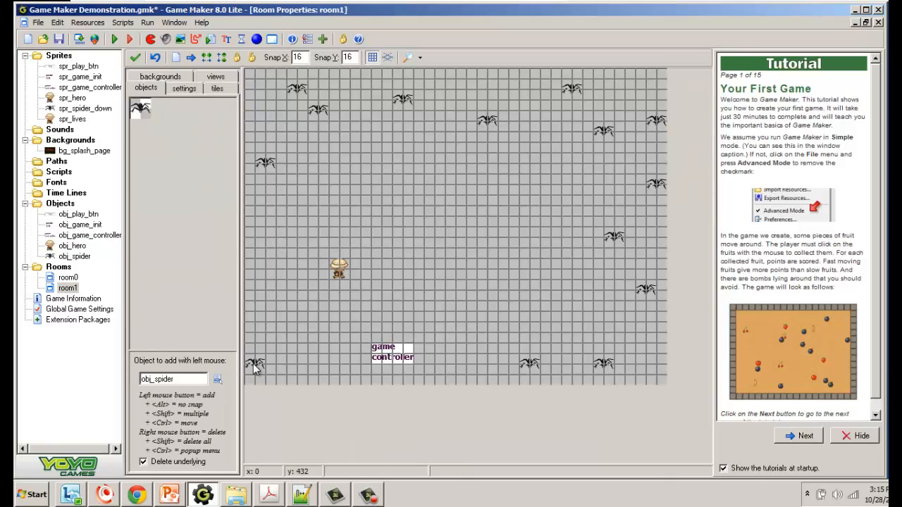
left_click_drag(253, 364, 373, 172, "ctrl")
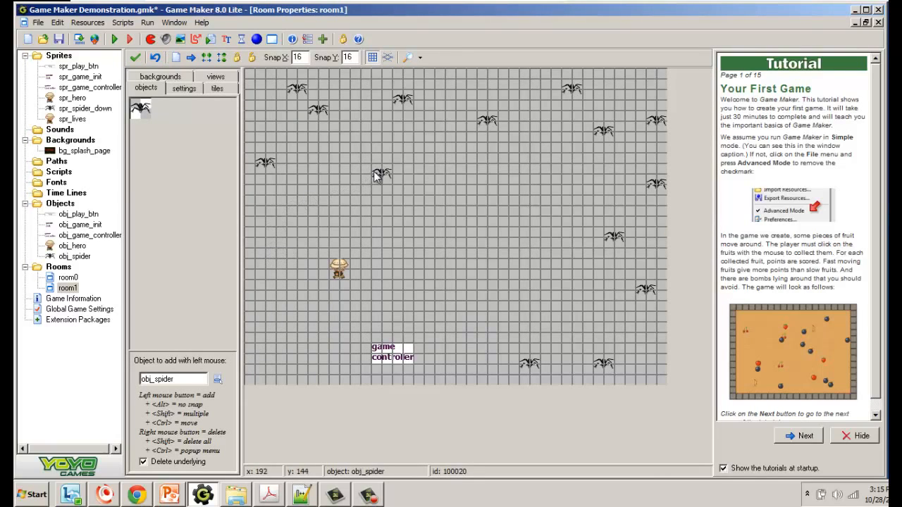
In room1, delete the obj_game_controller instance near the lower edge and place a new one in the room's lower-left corner.
left_click(218, 380)
left_click(257, 403)
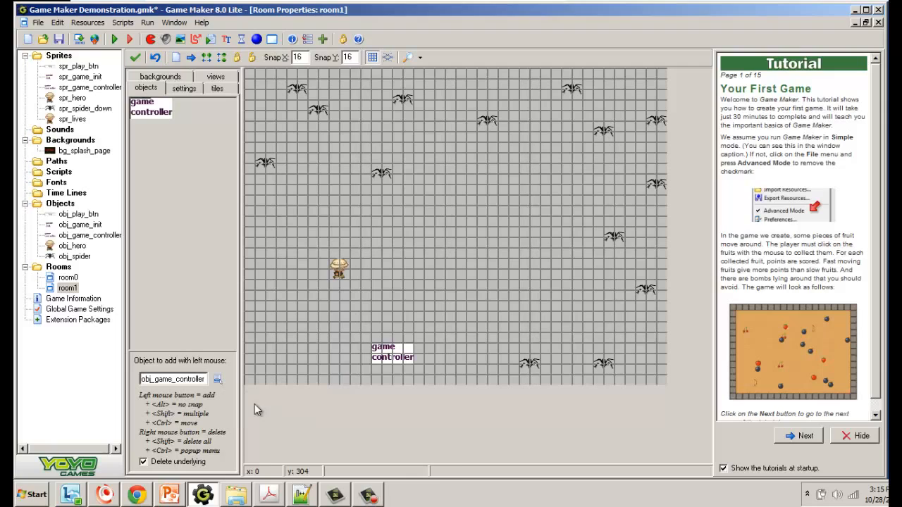
right_click(395, 357)
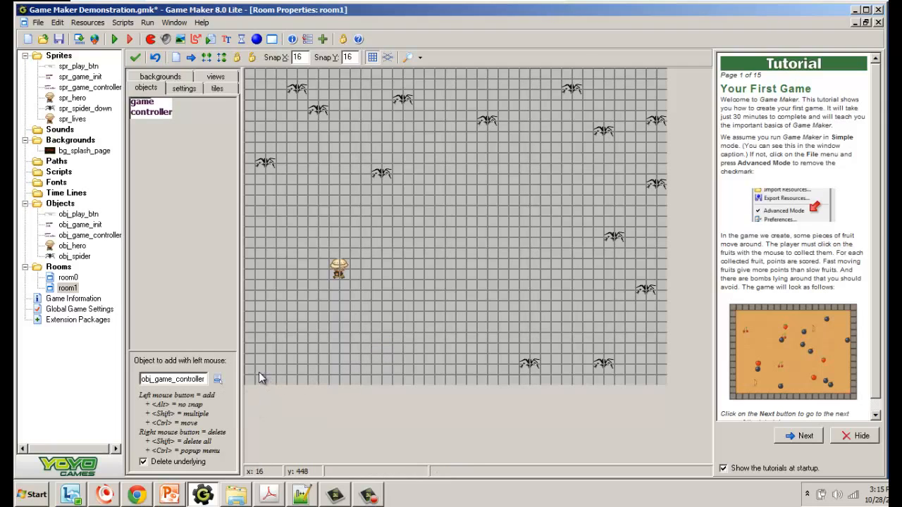
left_click(256, 372)
Test-run the game from its splash screen, move the hero upward to check the life images, and close the game.
left_click(115, 39)
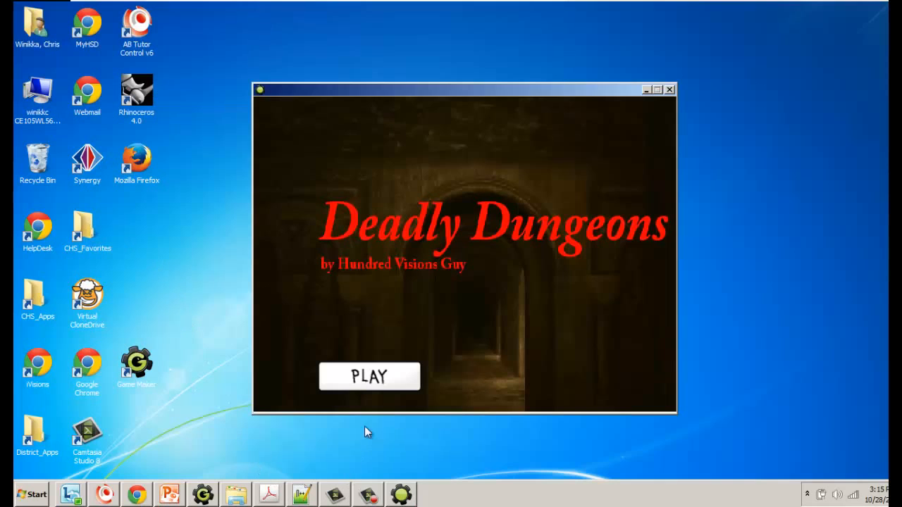
left_click(358, 387)
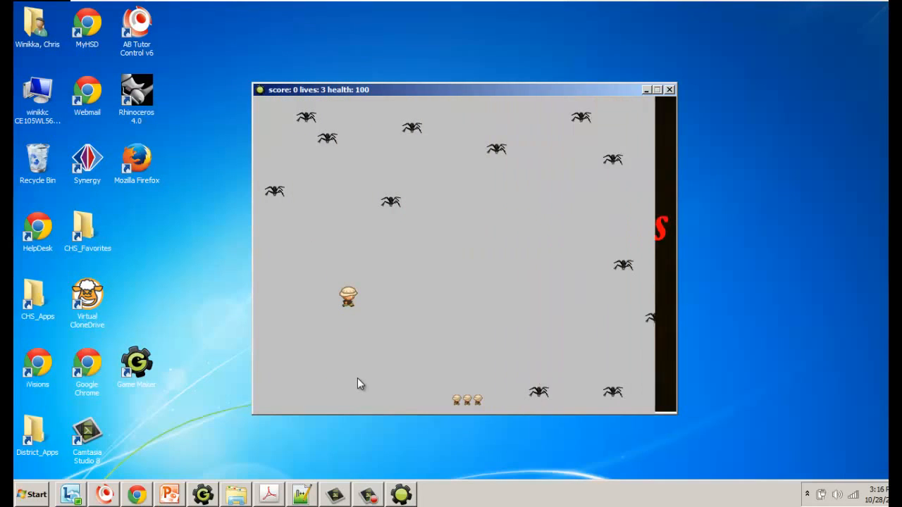
key("Up")
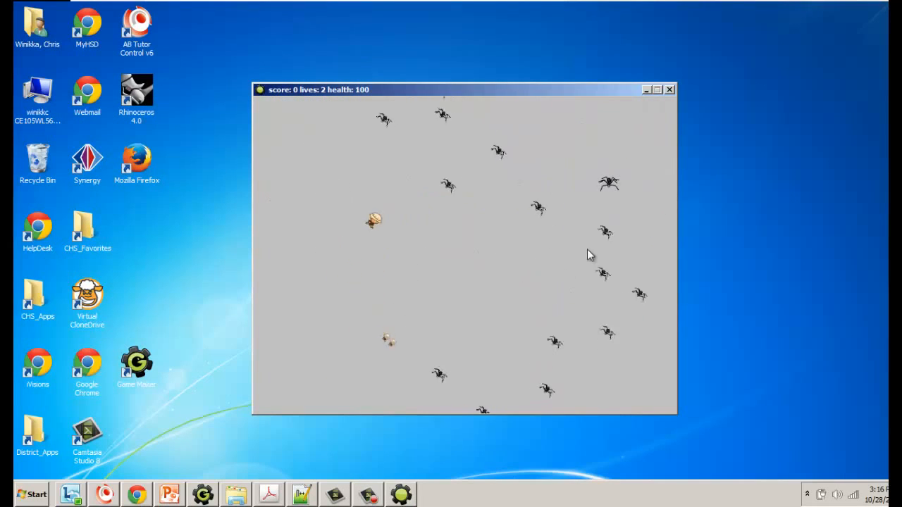
left_click(669, 89)
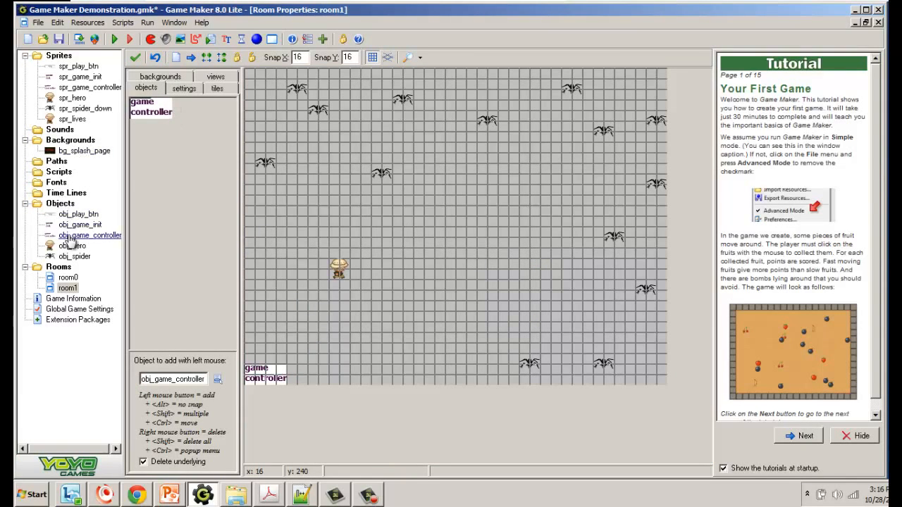
Open obj_game_controller and set the x value of its Draw Life Images action to 10.
double_click(74, 236)
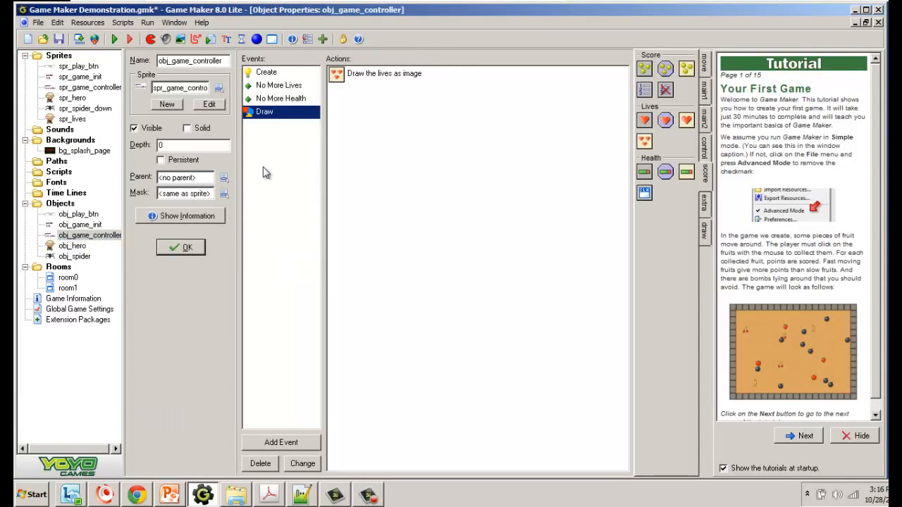
double_click(343, 73)
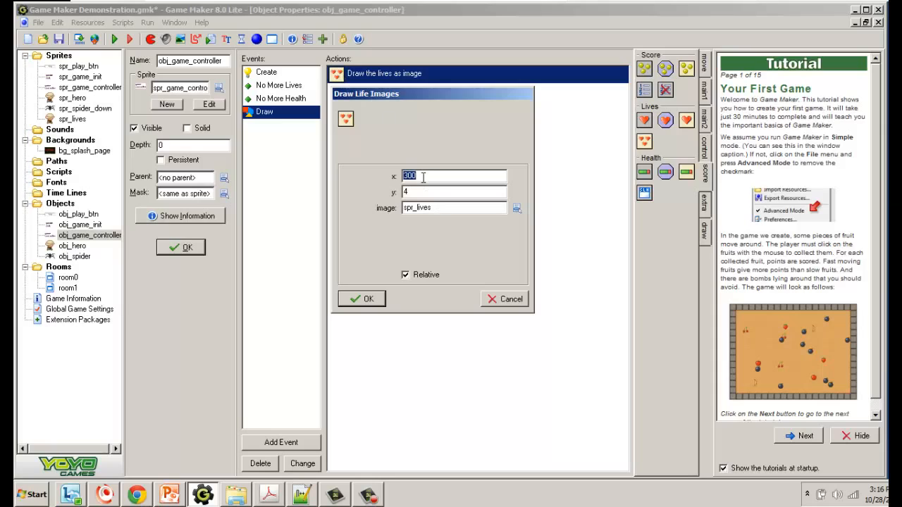
left_click_drag(419, 176, 402, 176)
type("10")
left_click(361, 298)
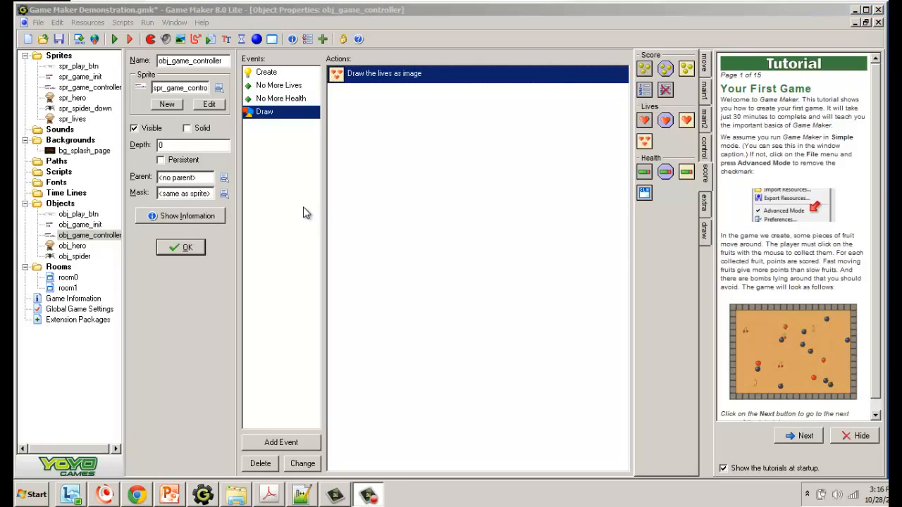
Create a font resource named font_SLH that uses the Arial Black typeface.
right_click(44, 185)
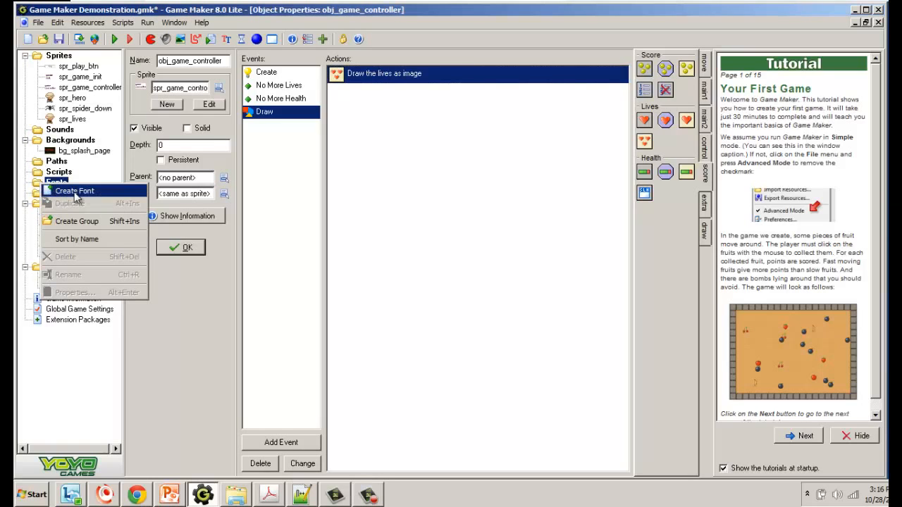
left_click(45, 190)
left_click_drag(176, 60, 170, 62)
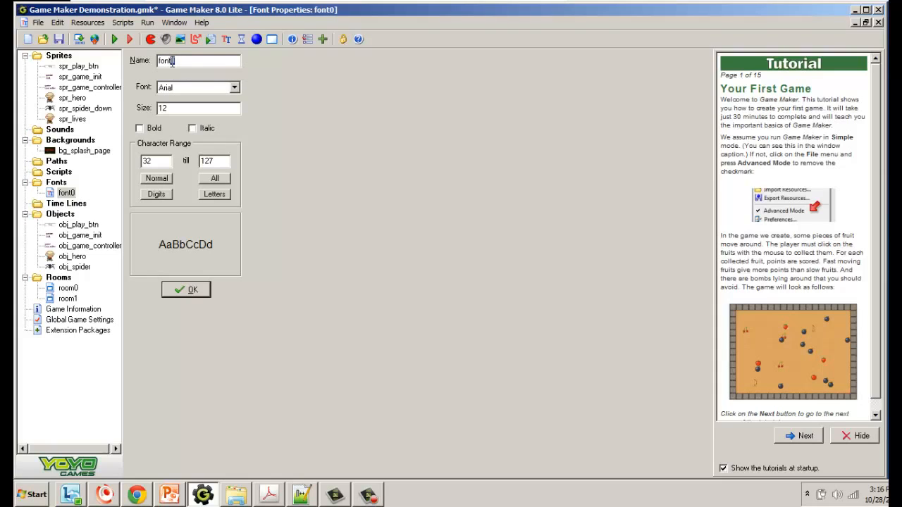
type("_SLH")
left_click_drag(177, 62, 188, 62)
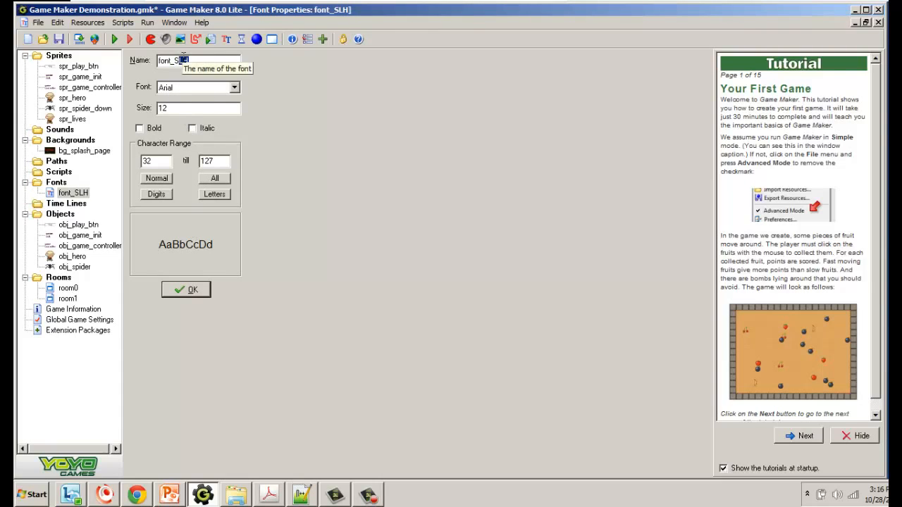
left_click(234, 88)
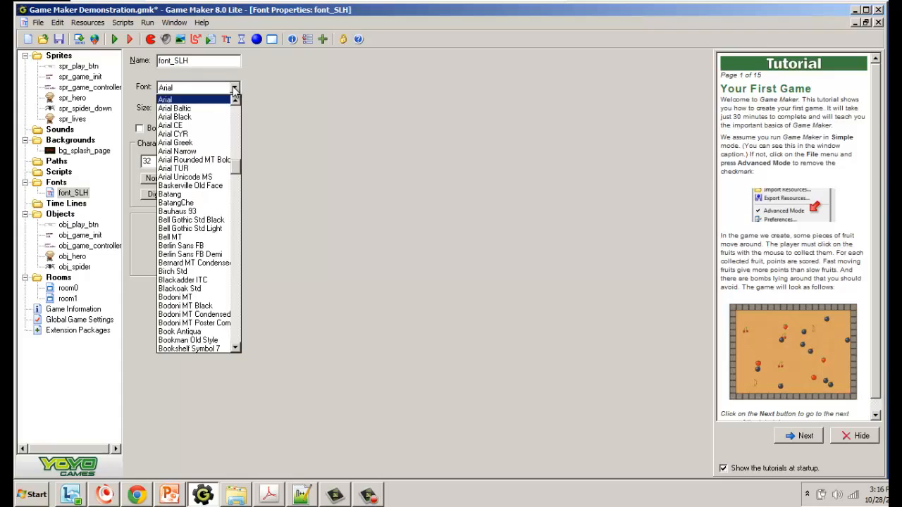
left_click(201, 117)
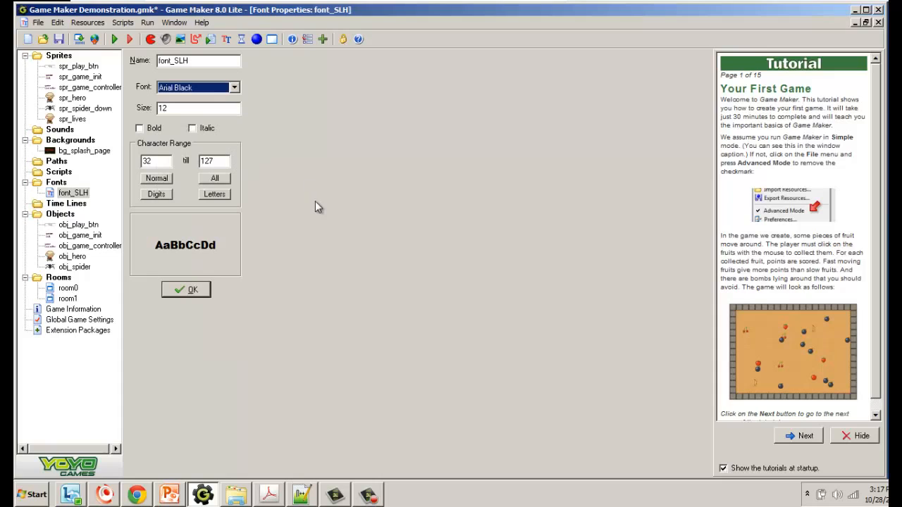
left_click(201, 293)
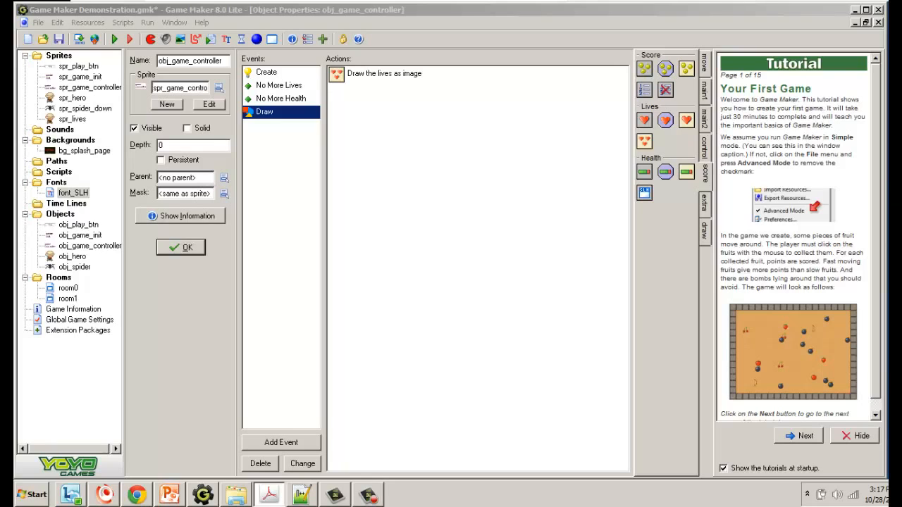
Add a Set Font action with font_SLH below the life images action in the Draw event of obj_game_controller.
left_click(704, 229)
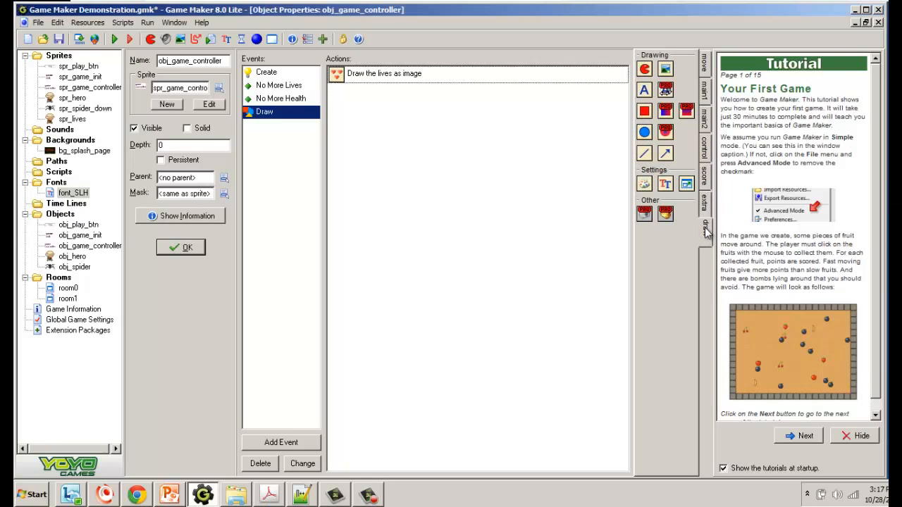
left_click_drag(668, 185, 430, 101)
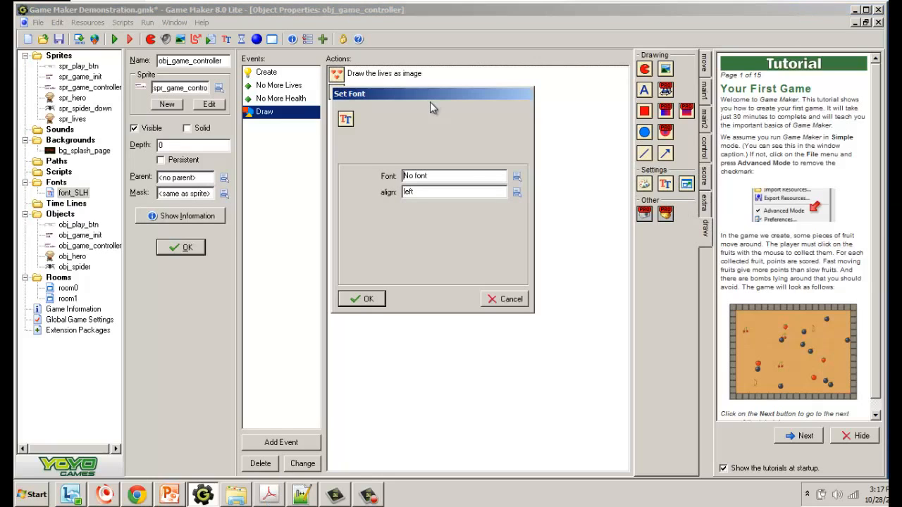
left_click(516, 176)
left_click(548, 198)
left_click(367, 299)
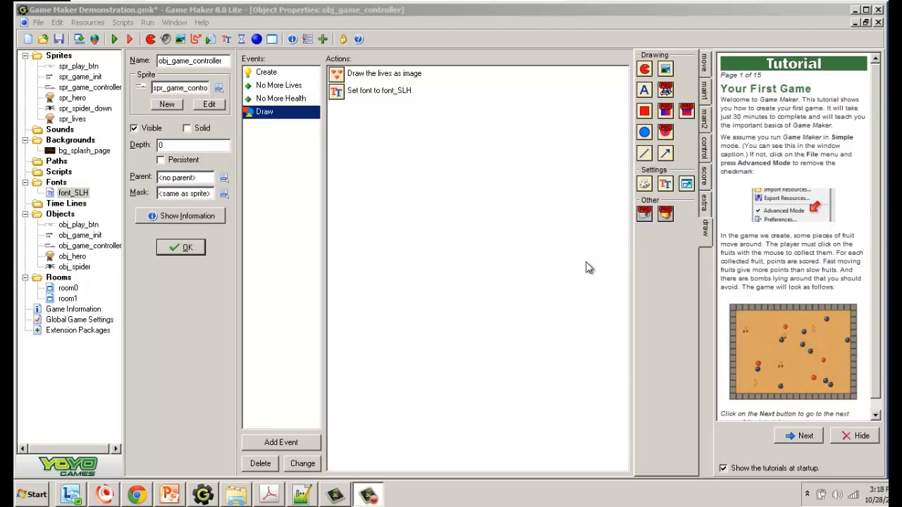
Add a Set Color action with bright red after the Set Font action in the Draw event.
left_click_drag(644, 184, 412, 141)
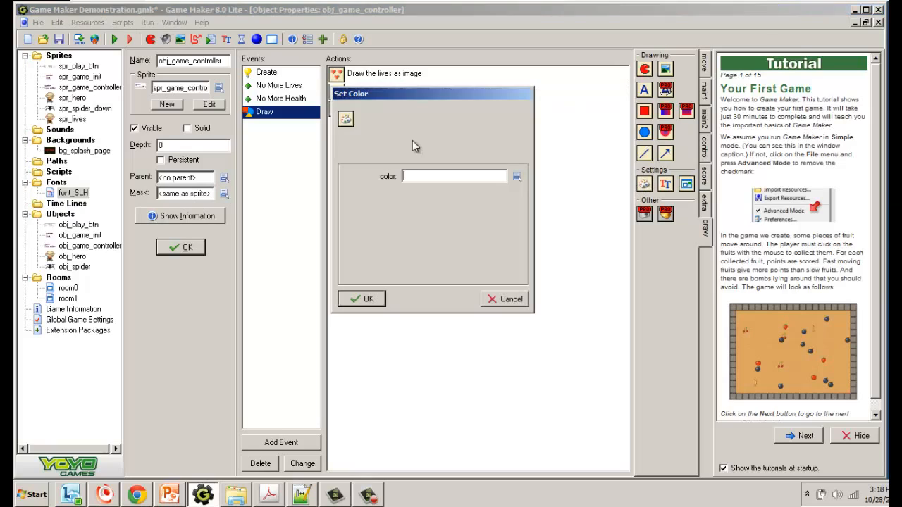
left_click(517, 177)
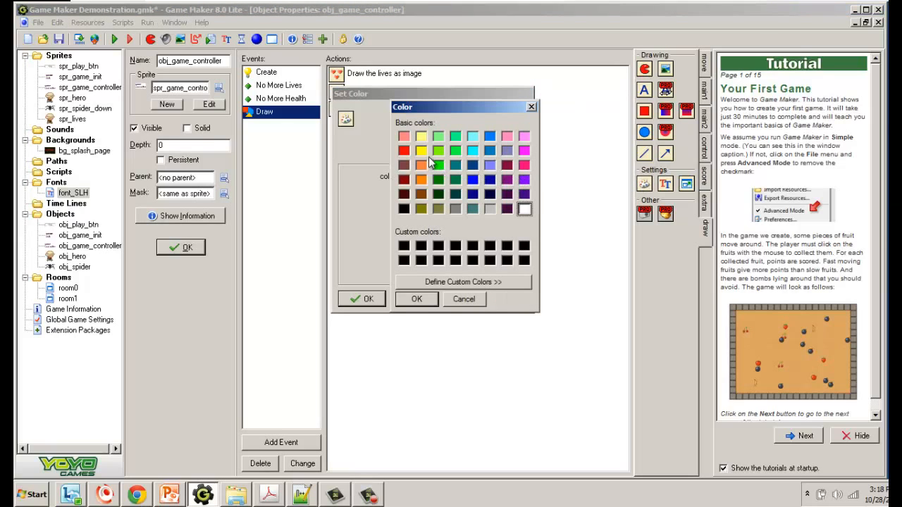
left_click(404, 151)
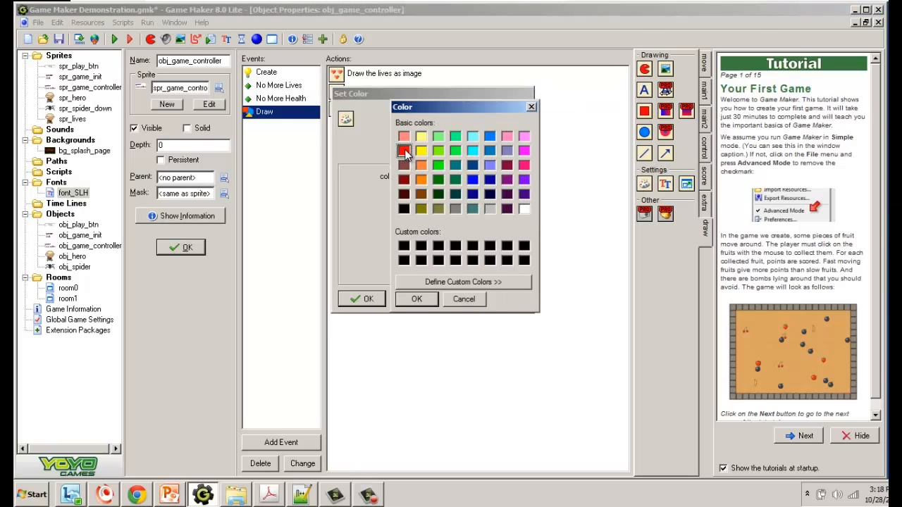
left_click(415, 300)
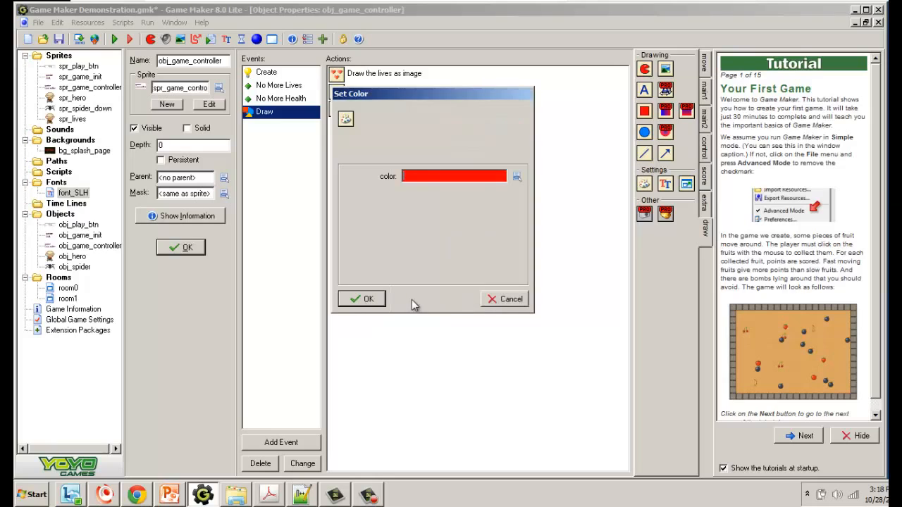
left_click(362, 299)
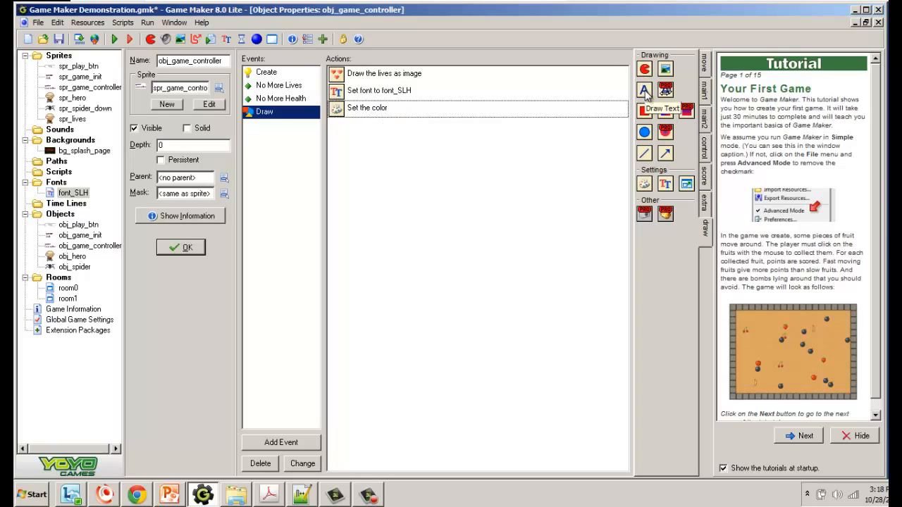
Add a relative Draw Text action reading "Lives:" at x 10, y 0, and set the life images' x to 80.
left_click_drag(645, 95, 419, 131)
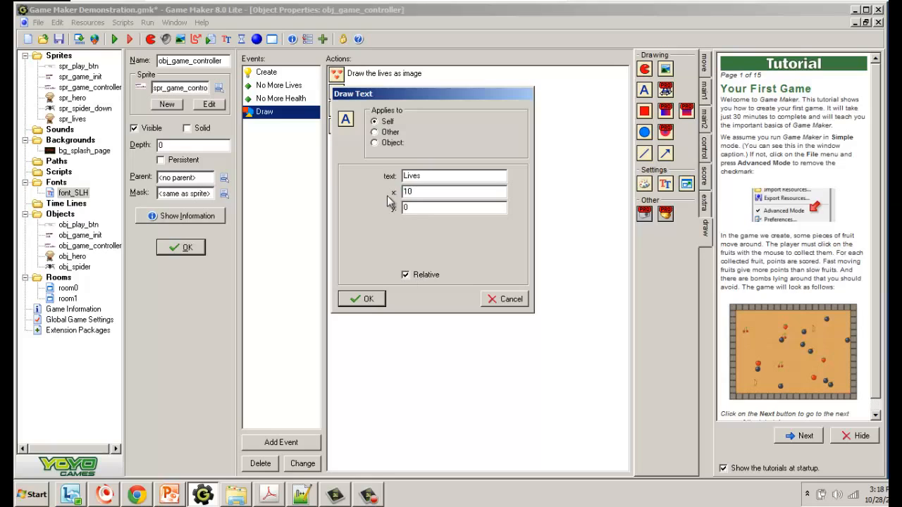
left_click(435, 177)
left_click(363, 299)
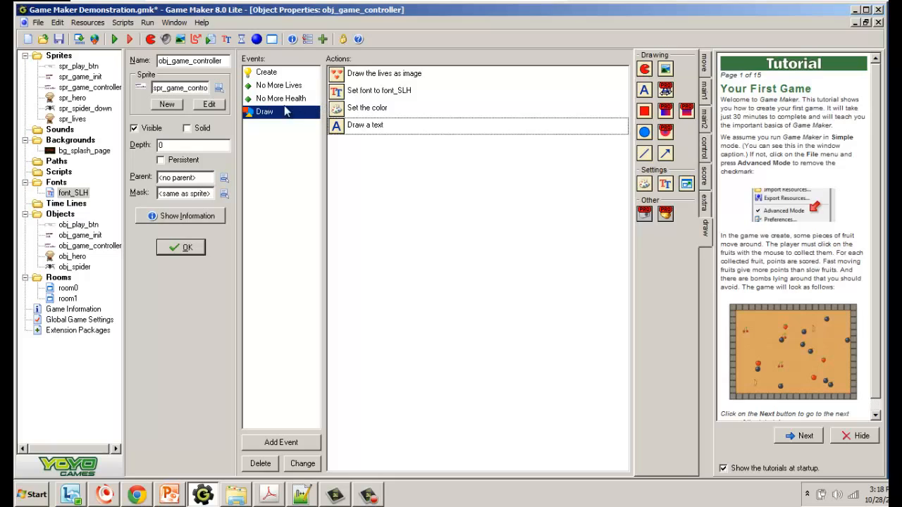
double_click(342, 76)
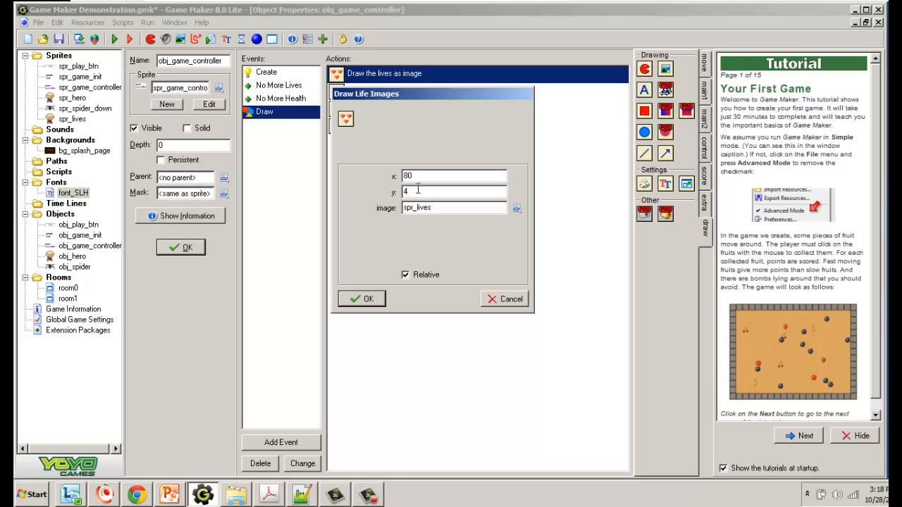
left_click(364, 298)
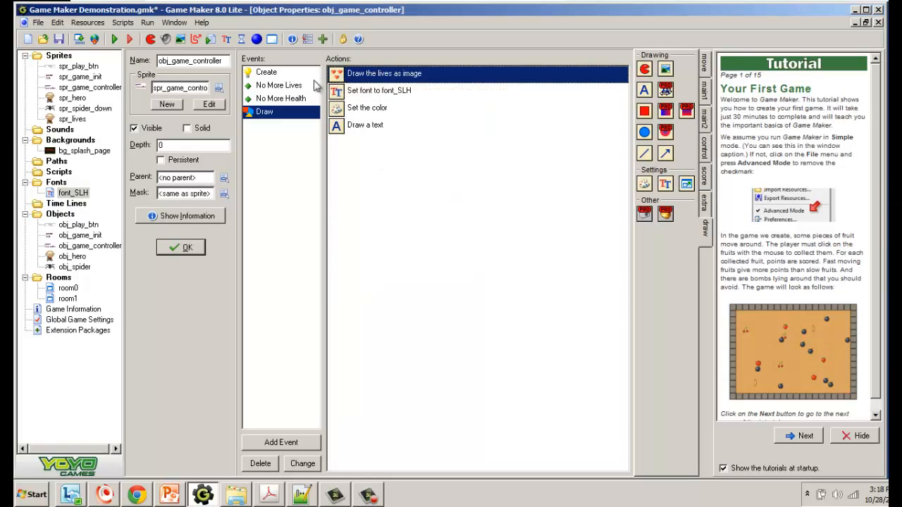
Test-run the game to check the spacing between the Lives label and the life images, and close it.
left_click(115, 40)
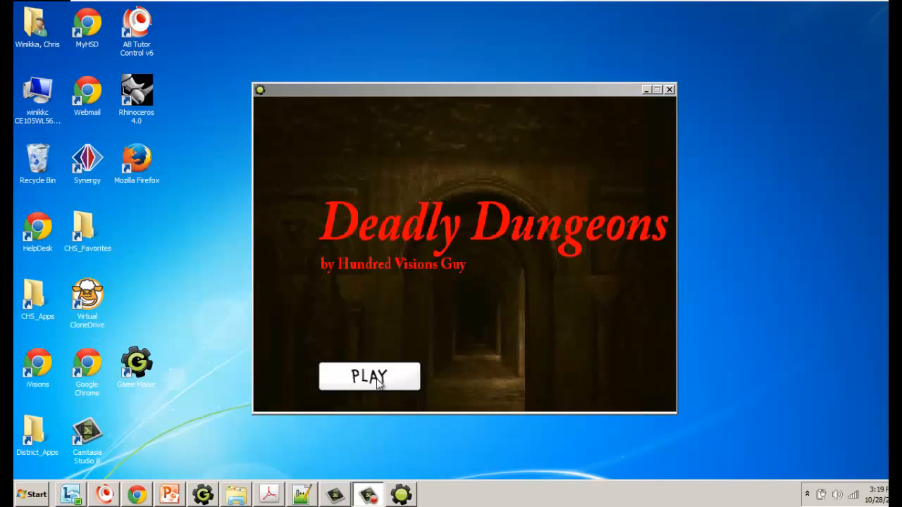
left_click(371, 378)
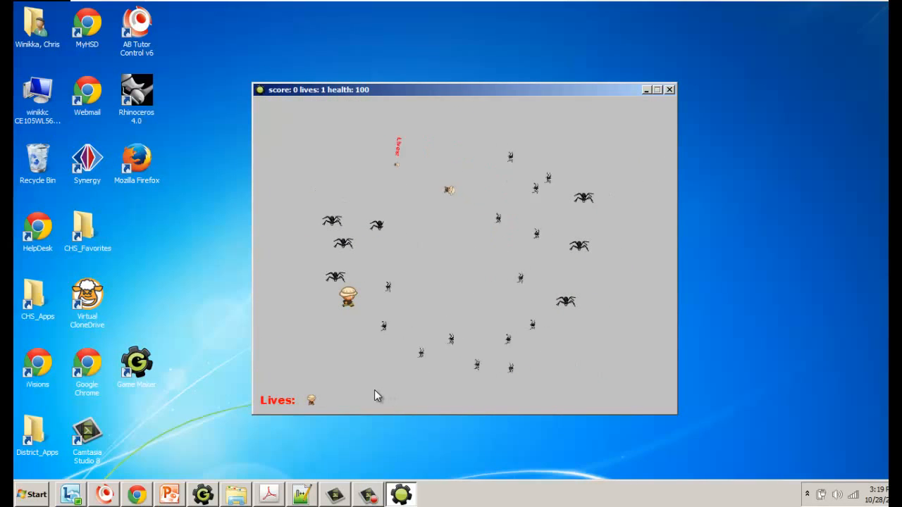
left_click(668, 89)
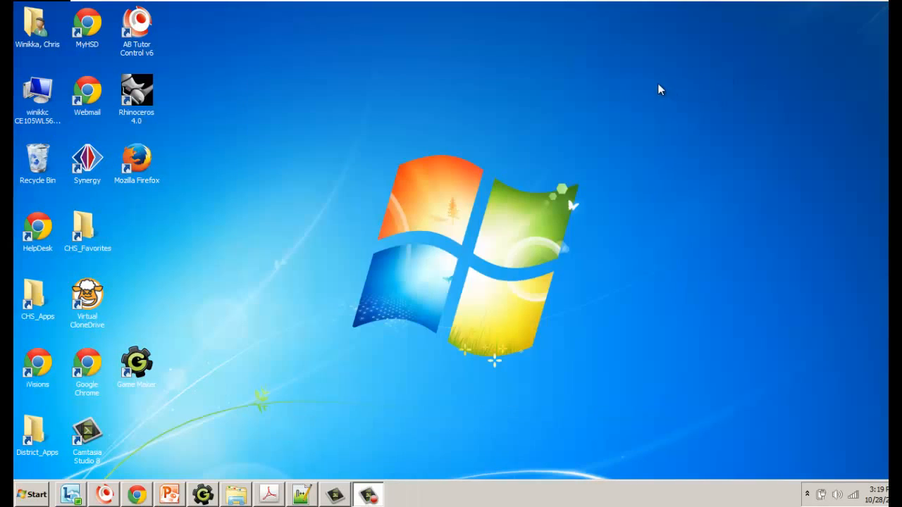
Set the x value of the Draw Life Images action to 75.
left_click(343, 79)
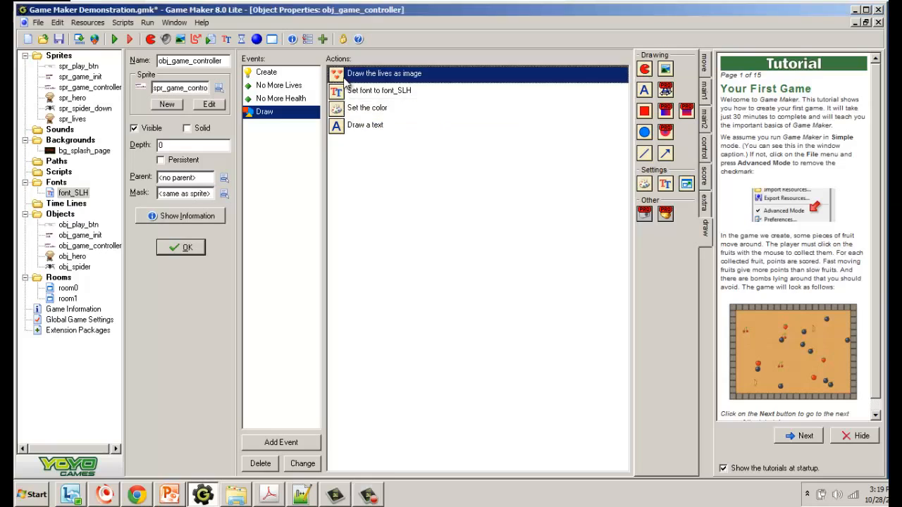
double_click(343, 80)
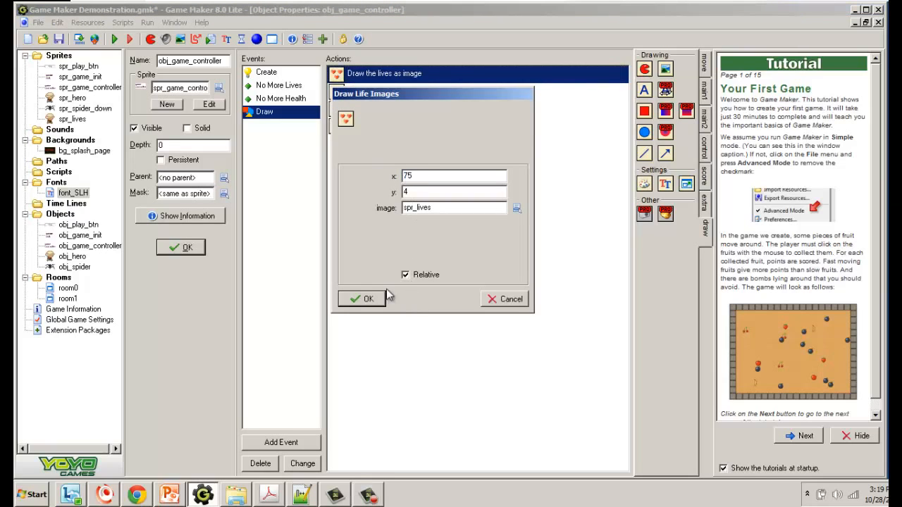
left_click(362, 299)
Save the project, test-run the game to check the adjusted lives display, and close the game.
left_click(95, 40)
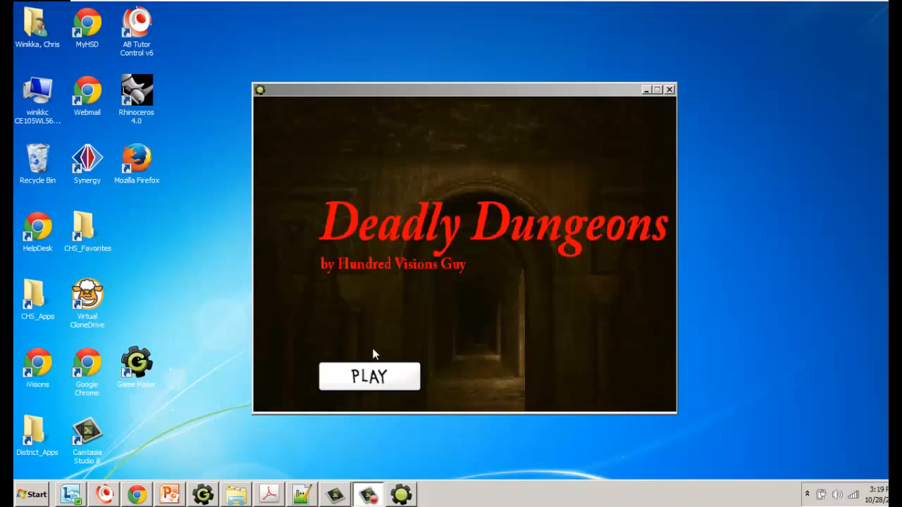
left_click(382, 378)
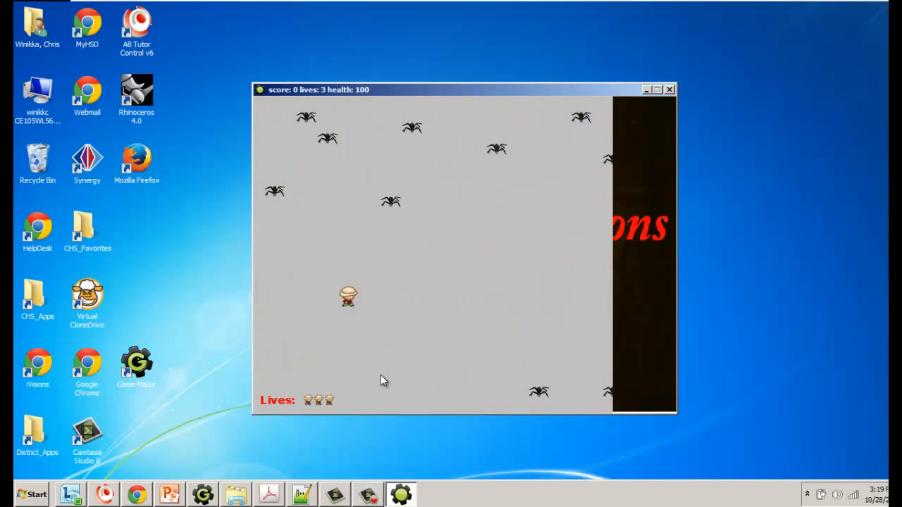
left_click(669, 89)
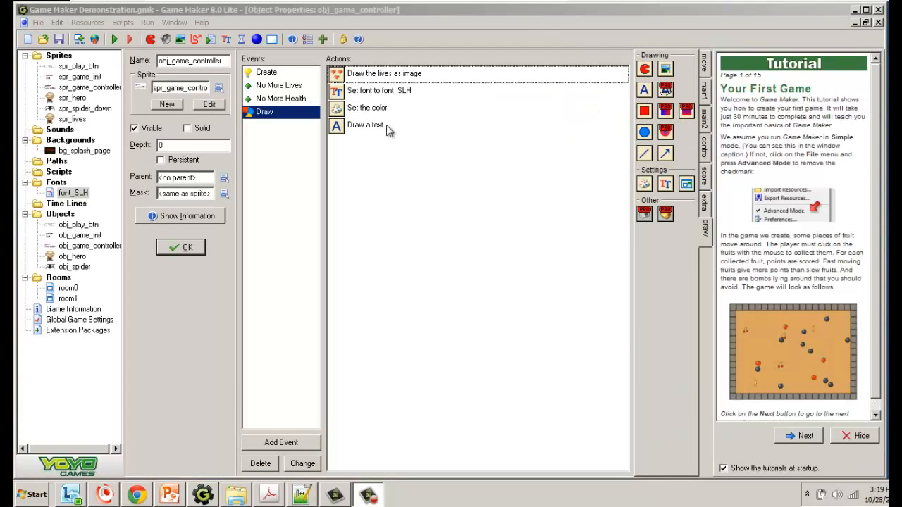
Set the x value of the Draw Life Images action to 70.
double_click(348, 75)
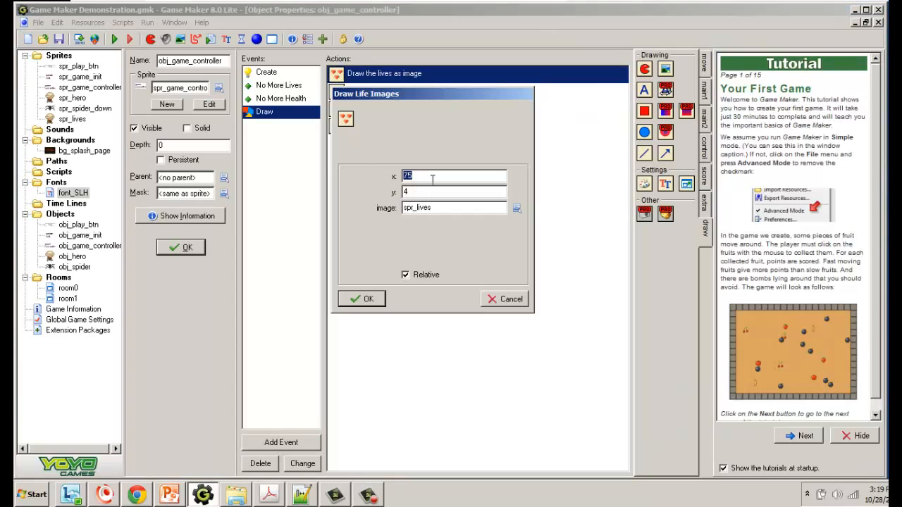
type("70")
left_click(362, 299)
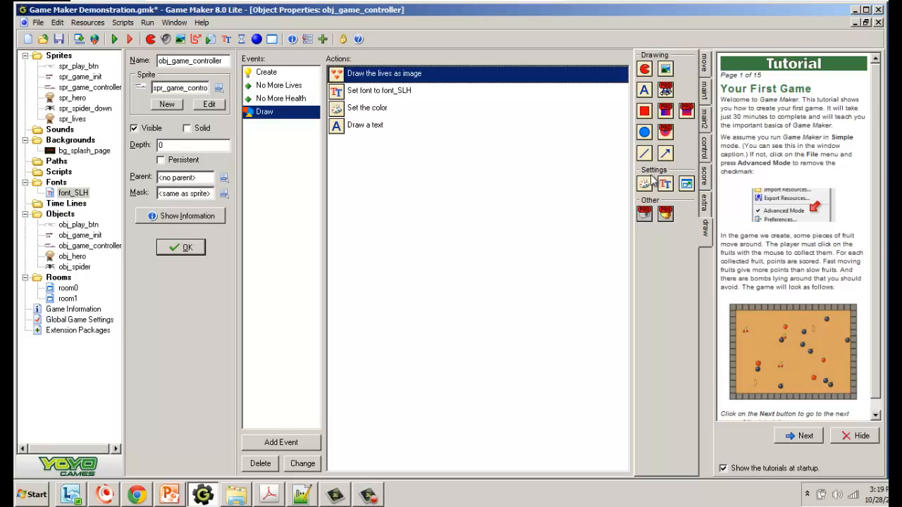
Add a relative Draw Score action with the caption "Score:" at x 100, y 0 to the Draw event.
left_click(706, 176)
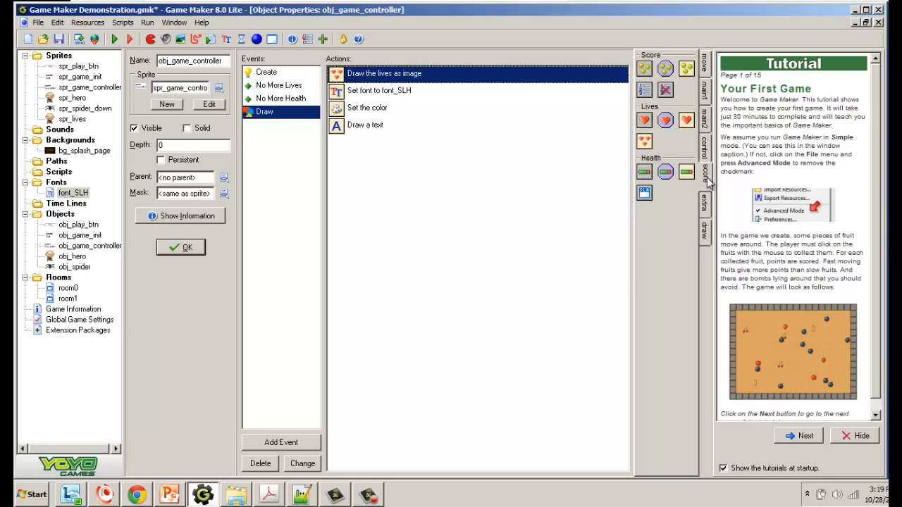
left_click_drag(686, 70, 455, 172)
left_click(405, 275)
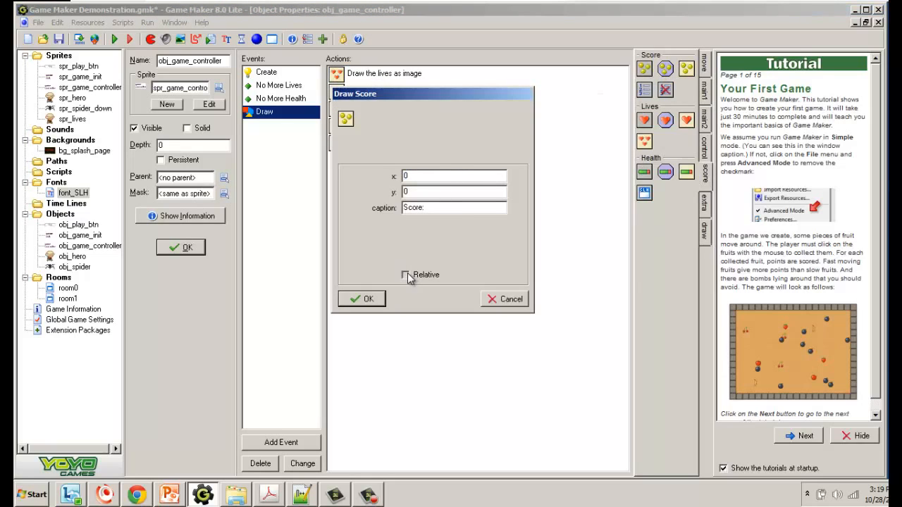
double_click(444, 207)
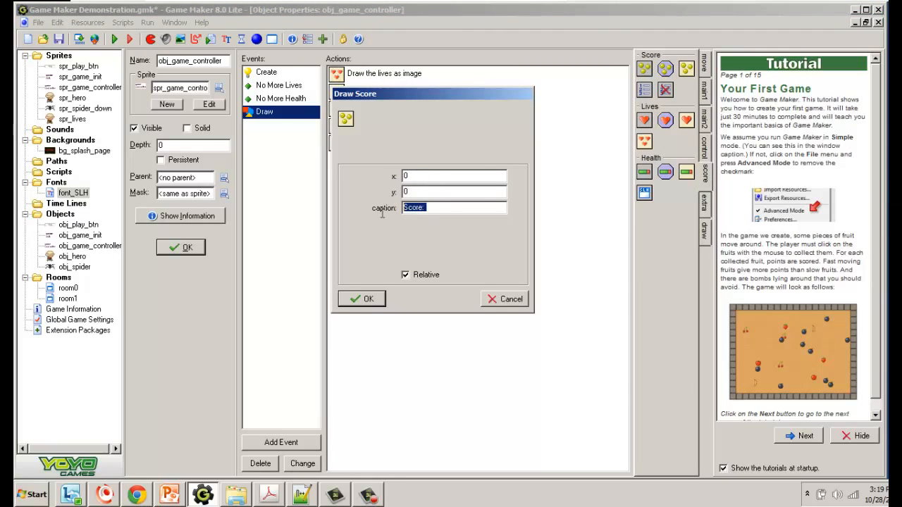
left_click(429, 175)
left_click(362, 299)
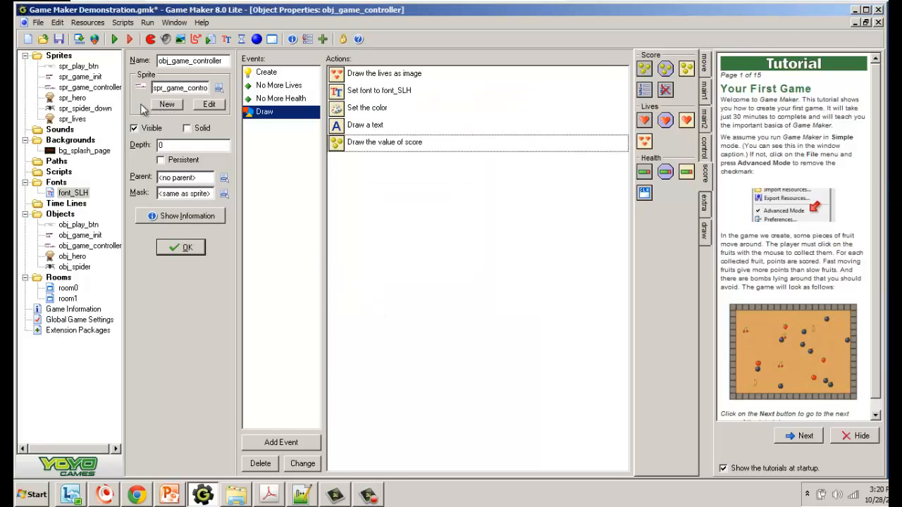
Save the project, test-run the game to check the score's placement beside the lives, and close the game.
left_click(59, 39)
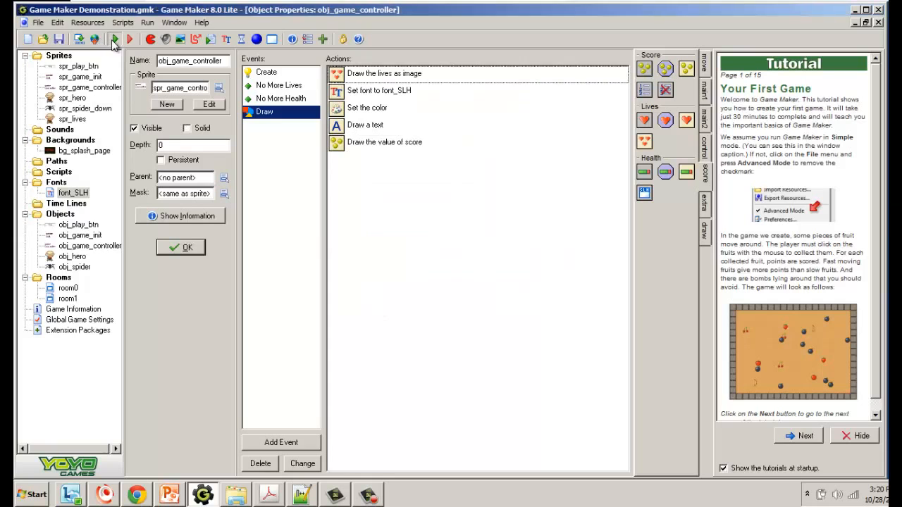
left_click(115, 40)
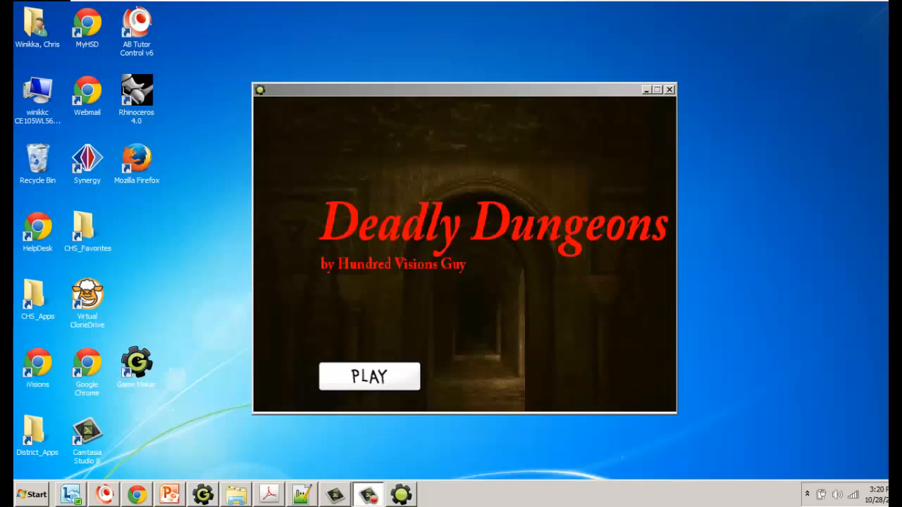
left_click(369, 378)
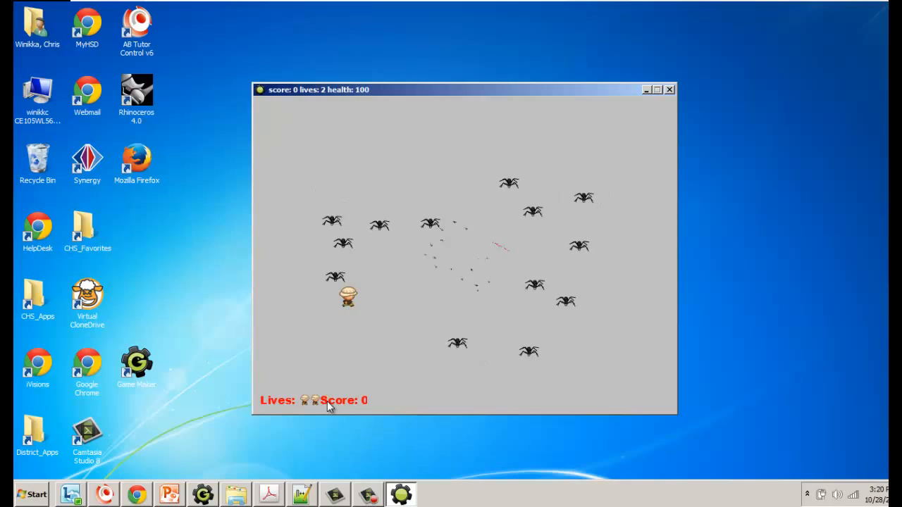
left_click(669, 90)
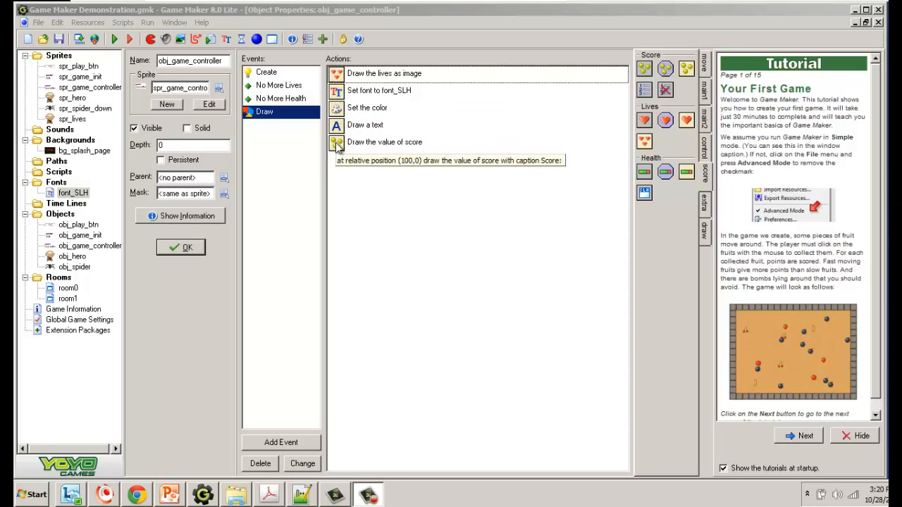
Set the Draw Score action's position to x 150, y 4.
double_click(337, 145)
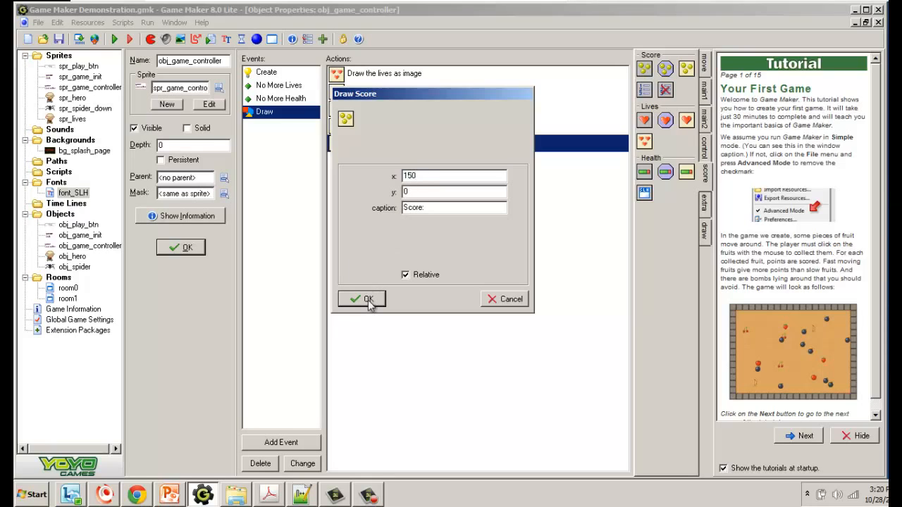
double_click(400, 192)
type("4")
left_click(361, 299)
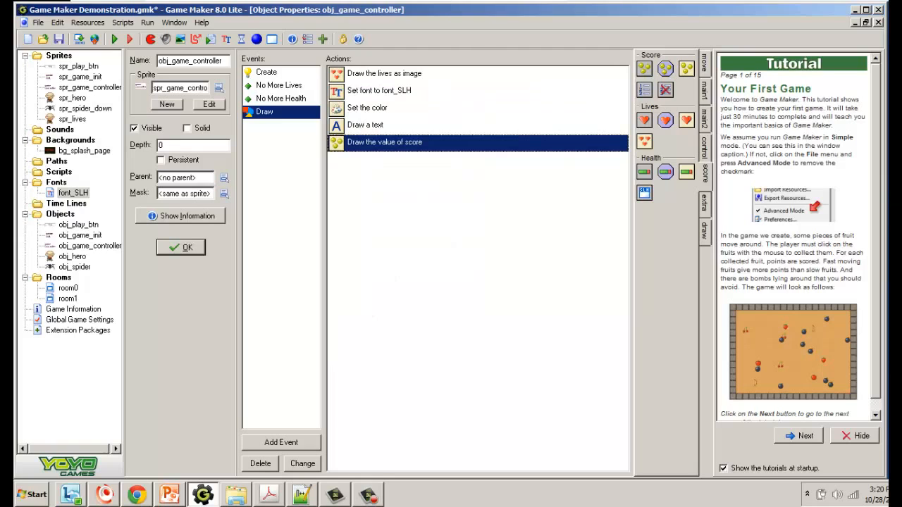
Test-run the game to check the moved score display, close the high-score table, and quit without replaying.
left_click(115, 38)
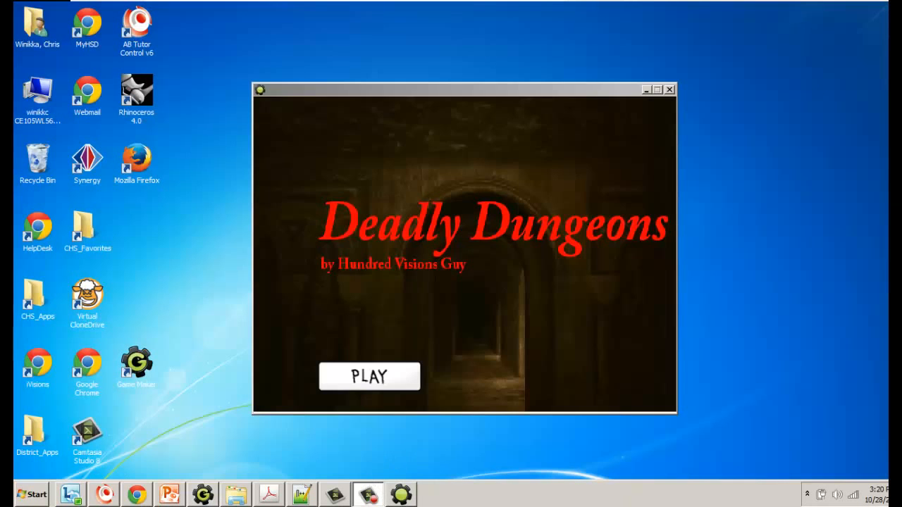
left_click(368, 373)
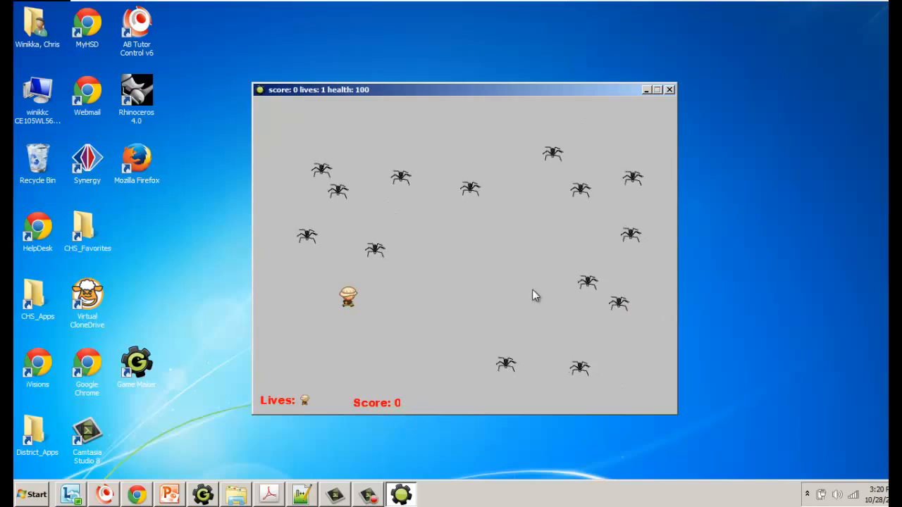
left_click(670, 90)
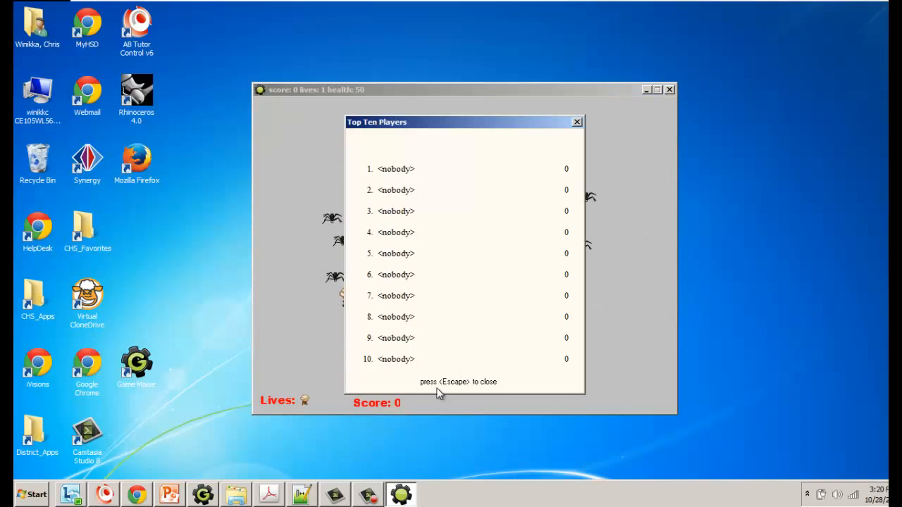
left_click(576, 122)
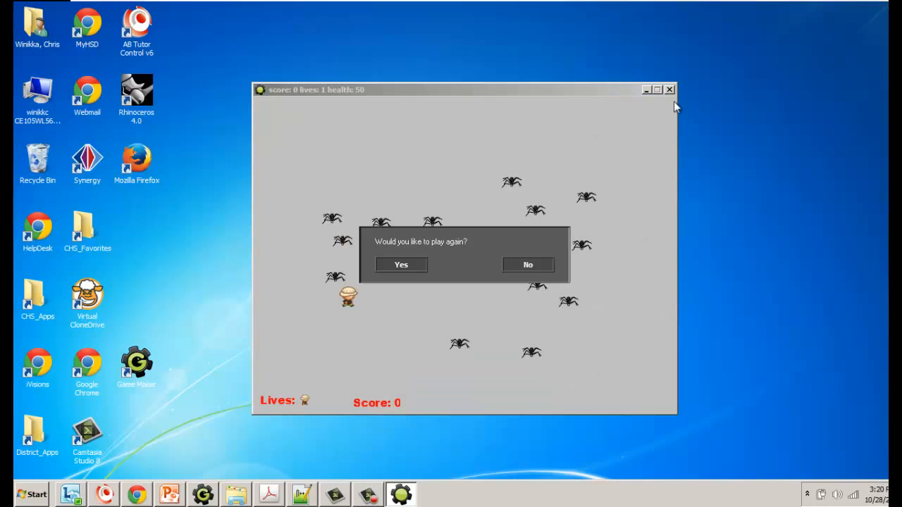
left_click(536, 264)
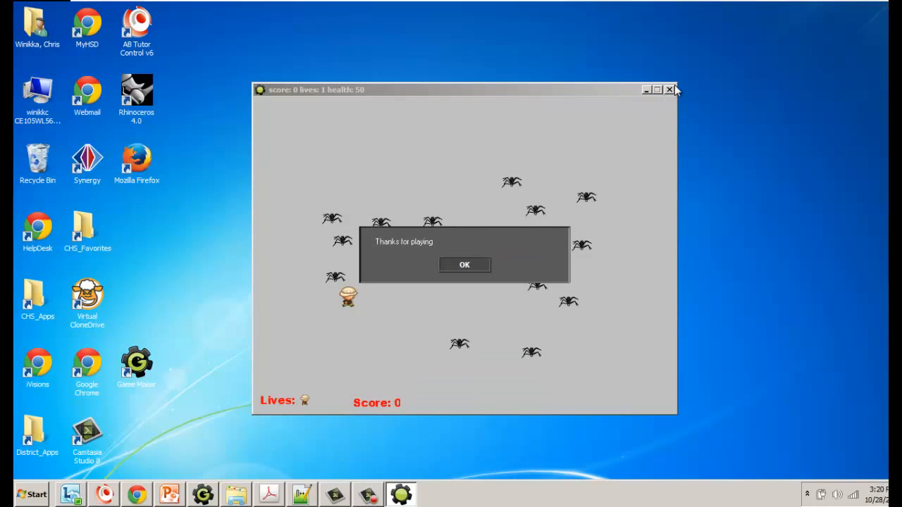
left_click(461, 265)
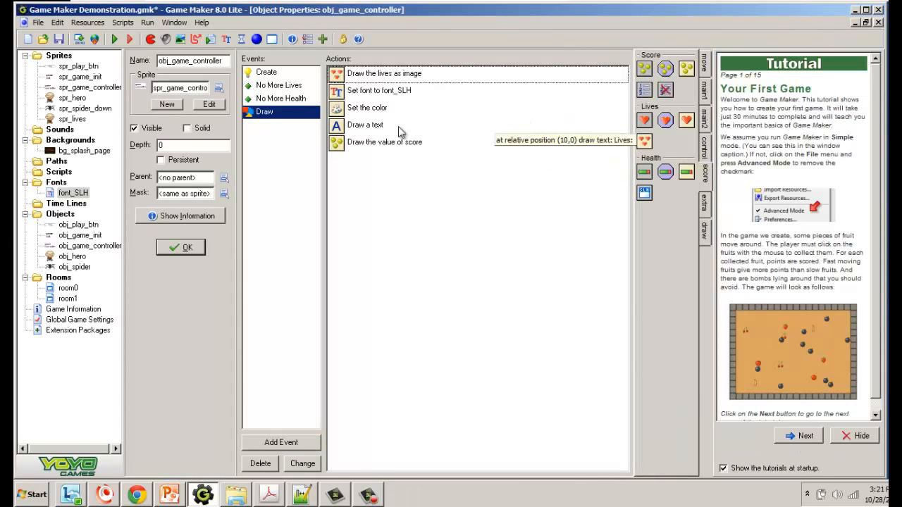
Set the y value of the Draw Score action to 0.
double_click(340, 144)
key("Tab")
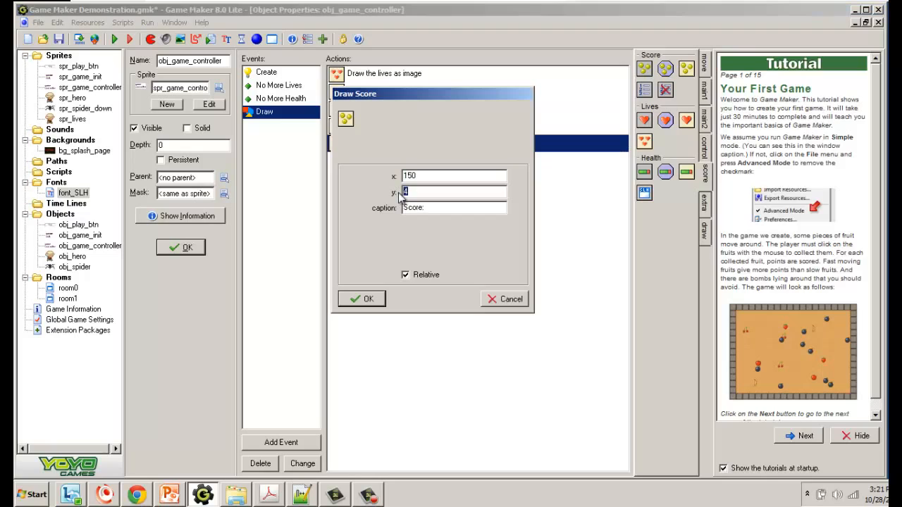
type("0")
left_click(362, 298)
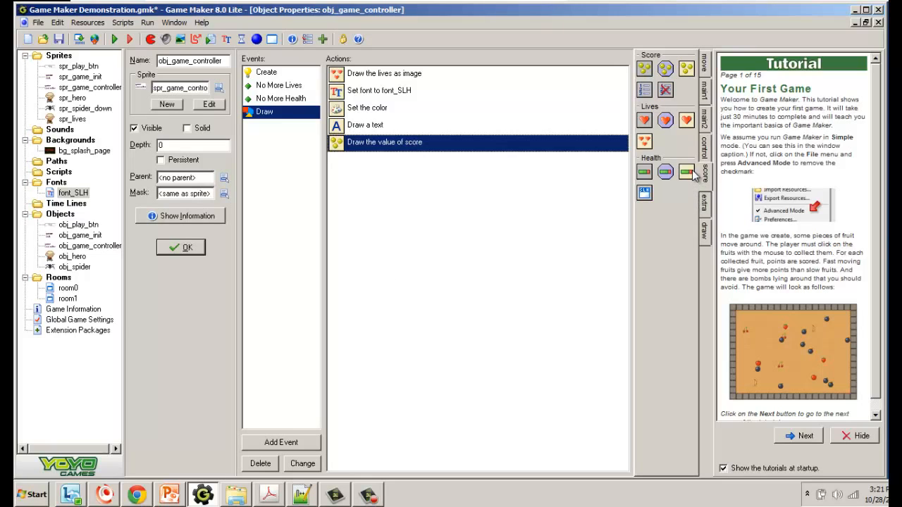
Add a relative Draw Health action with x1 225, y1 0, x2 325, y2 35 and a white back color.
mouse_move(685, 173)
left_mouse_down()
mouse_move(694, 176)
mouse_move(507, 211)
left_mouse_up()
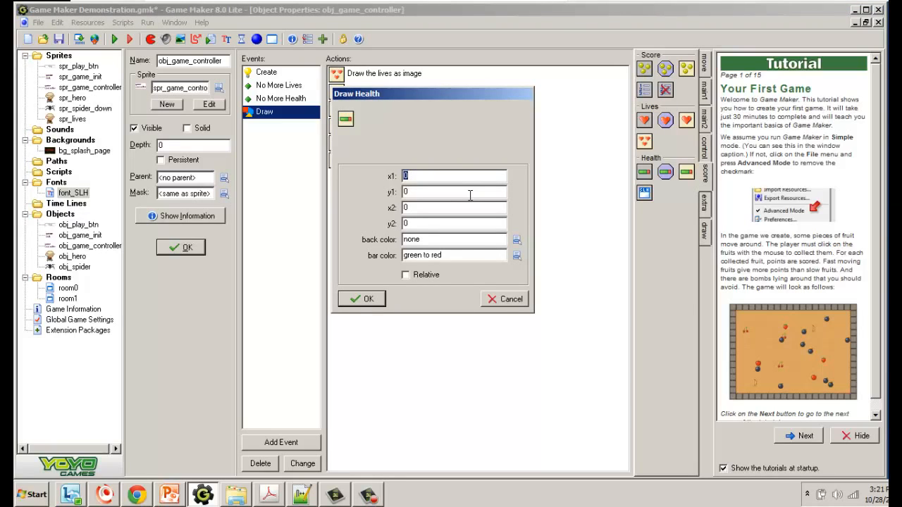
left_click(407, 276)
double_click(415, 178)
key("Tab")
type("50")
type("35")
left_click(515, 241)
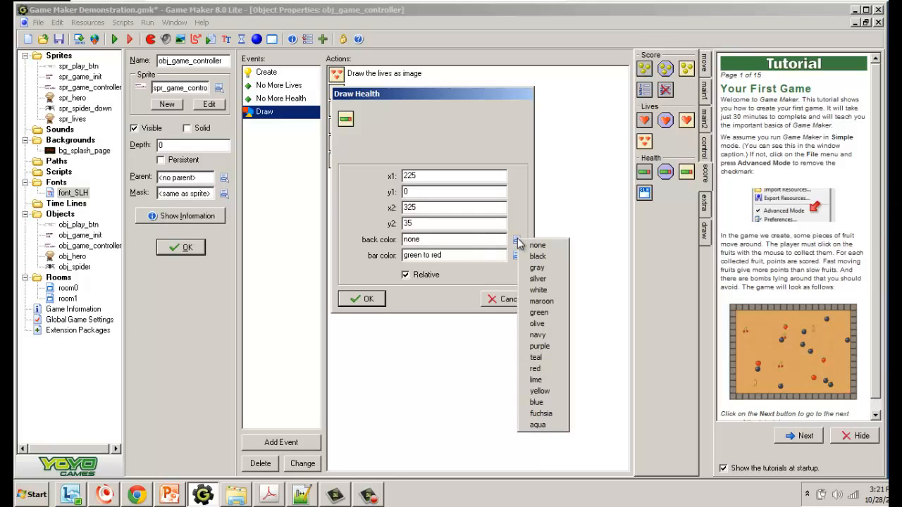
left_click(535, 290)
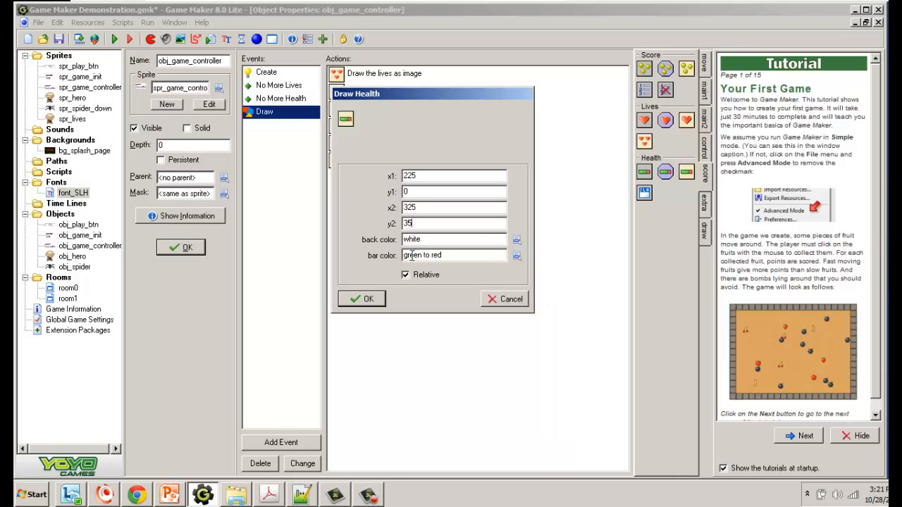
left_click(368, 299)
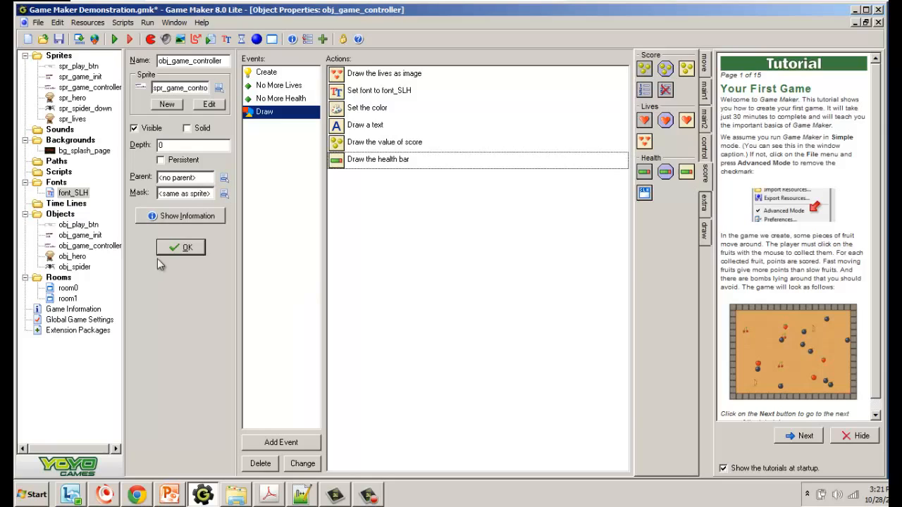
Set the relative health change in obj_hero's collision with obj_spider to -20.
double_click(72, 257)
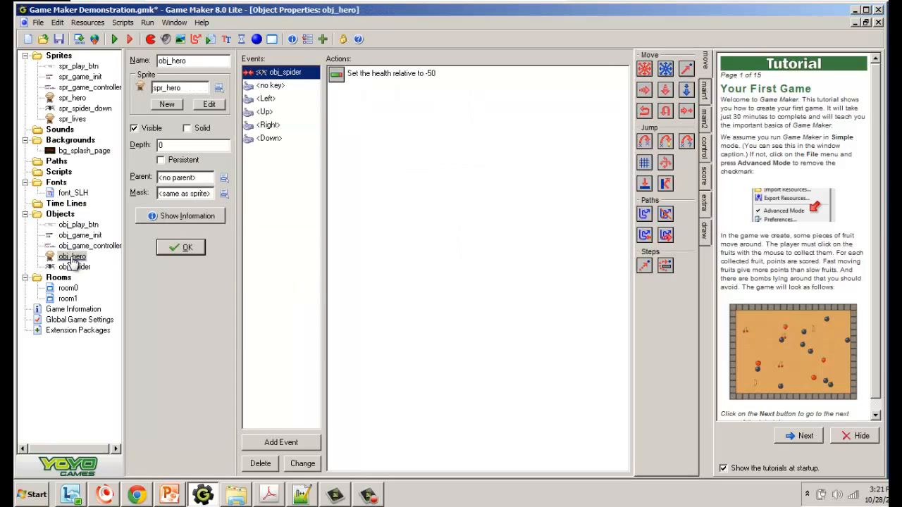
double_click(364, 73)
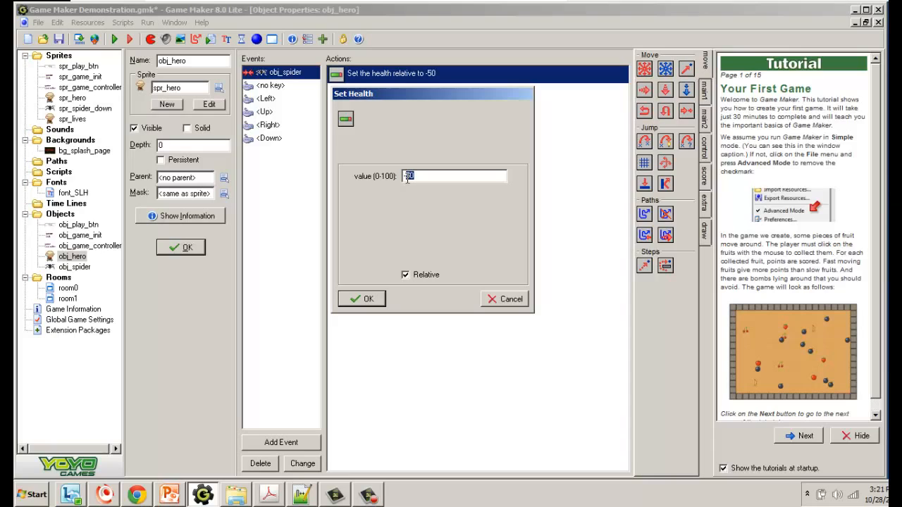
type("-20")
left_click(362, 298)
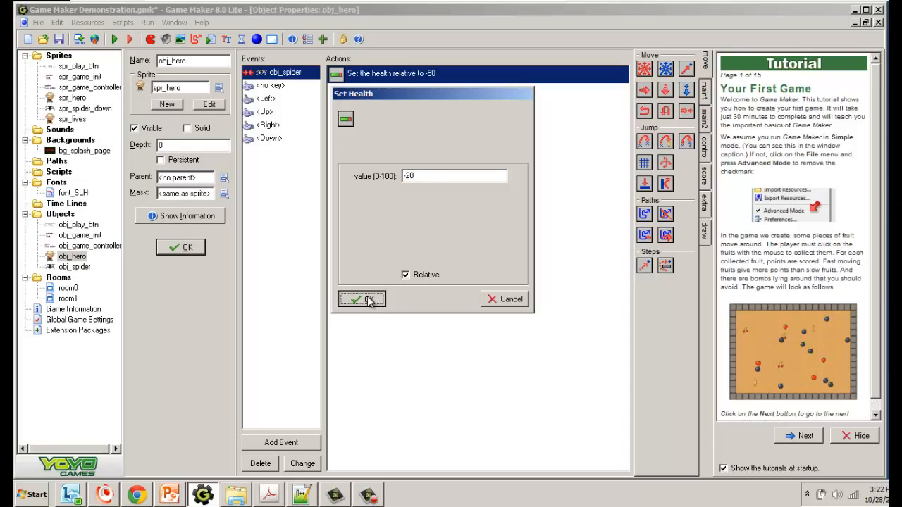
Test-run the game to see how the health bar reacts to spider hits, and quit without replaying.
left_click(115, 40)
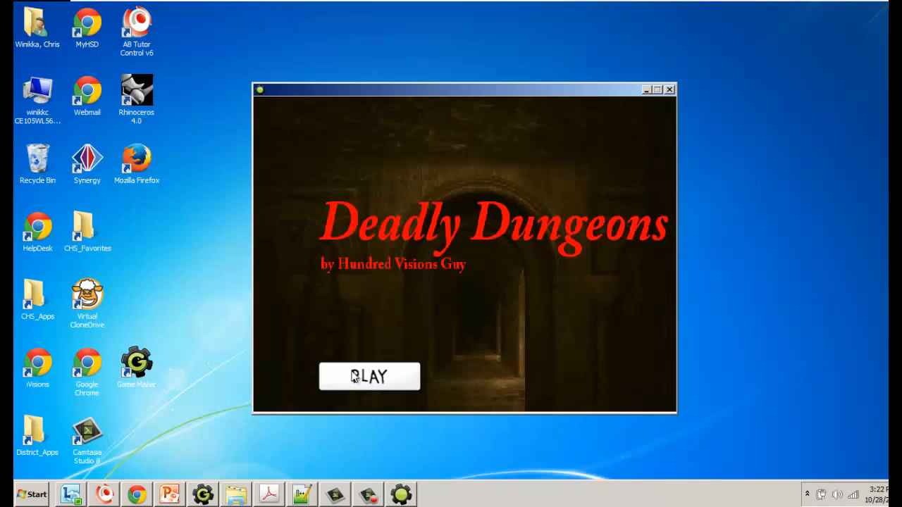
left_click(341, 375)
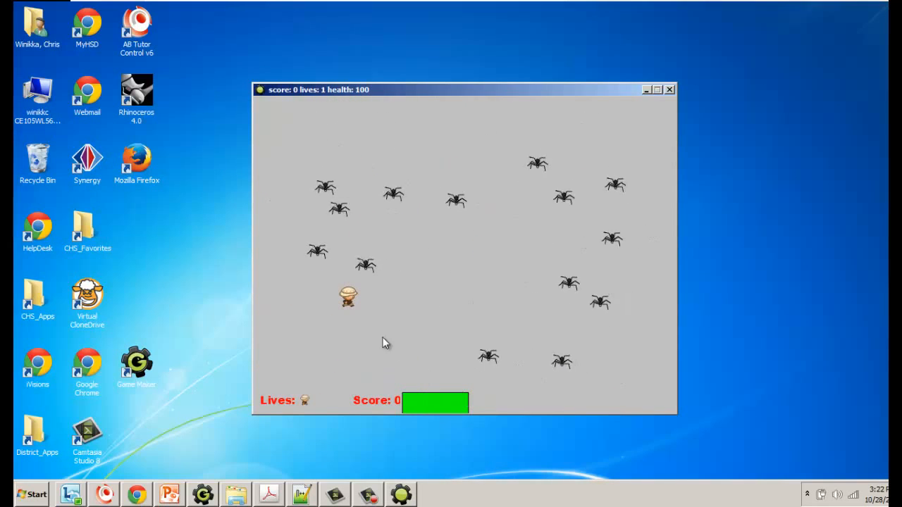
key("Down")
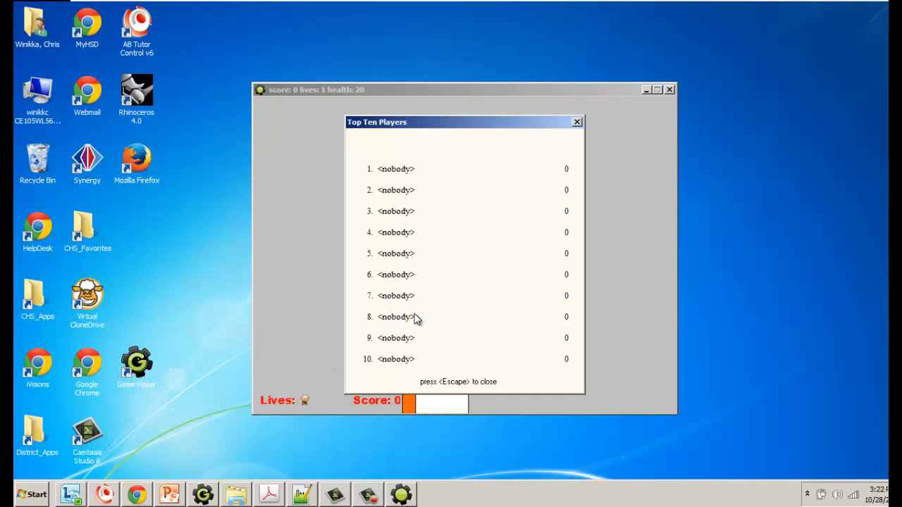
left_click(580, 124)
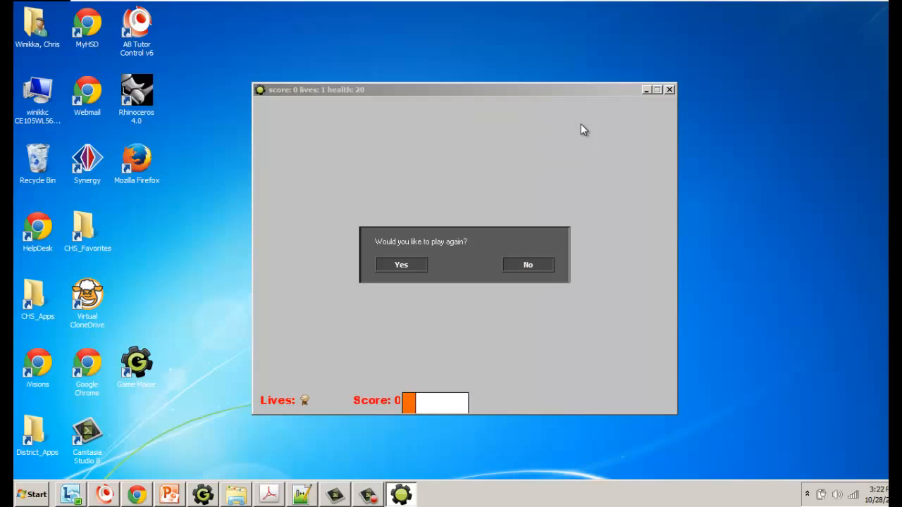
left_click(536, 259)
left_click(464, 264)
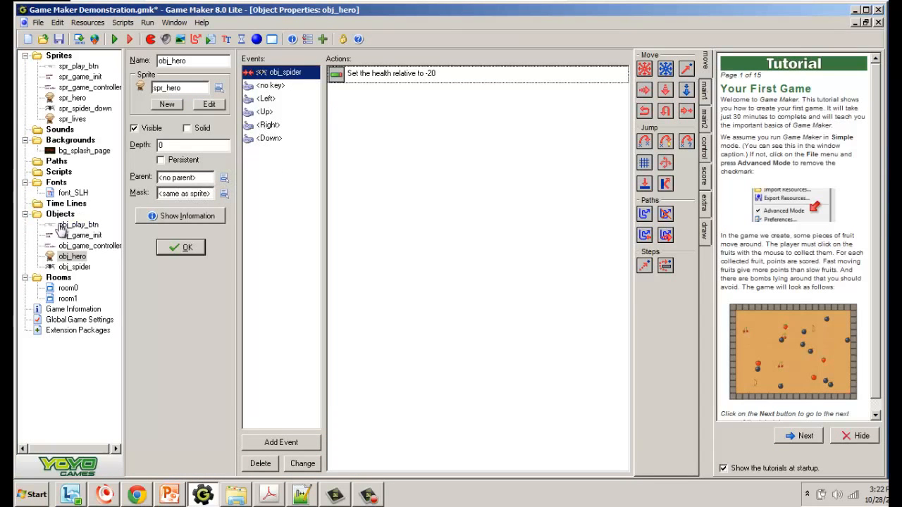
Set the back color of obj_game_controller's Draw Health action to red.
double_click(74, 247)
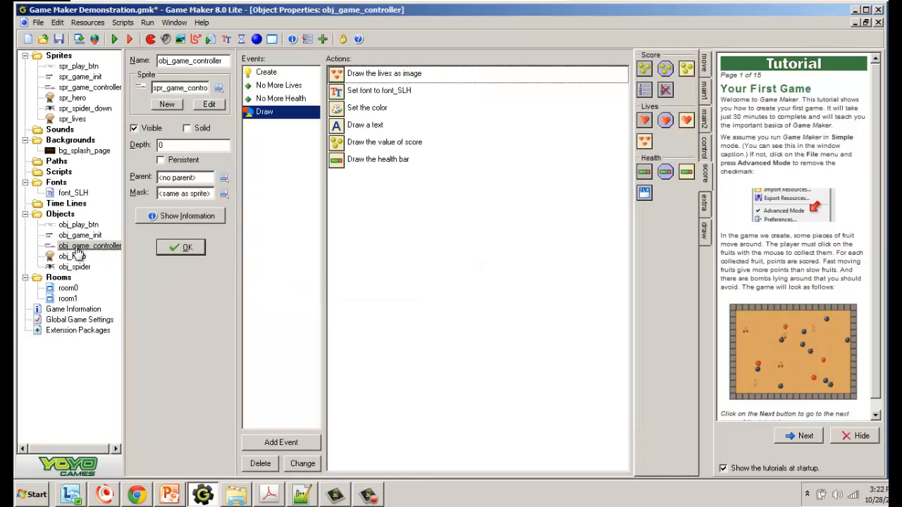
left_click(343, 161)
double_click(344, 160)
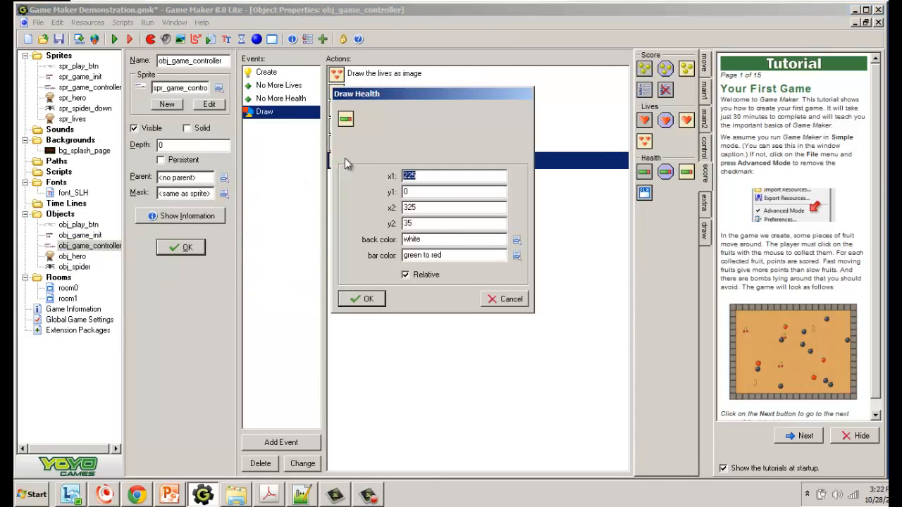
left_click(516, 240)
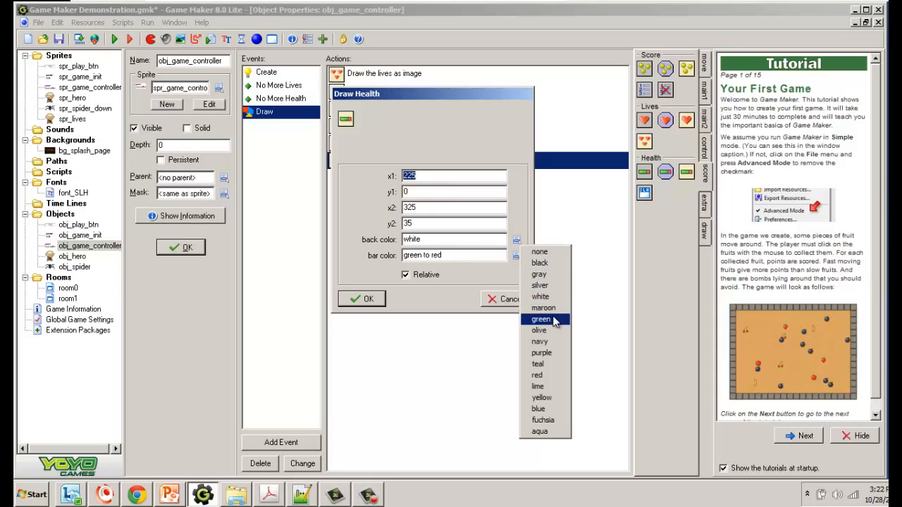
left_click(539, 375)
left_click(363, 300)
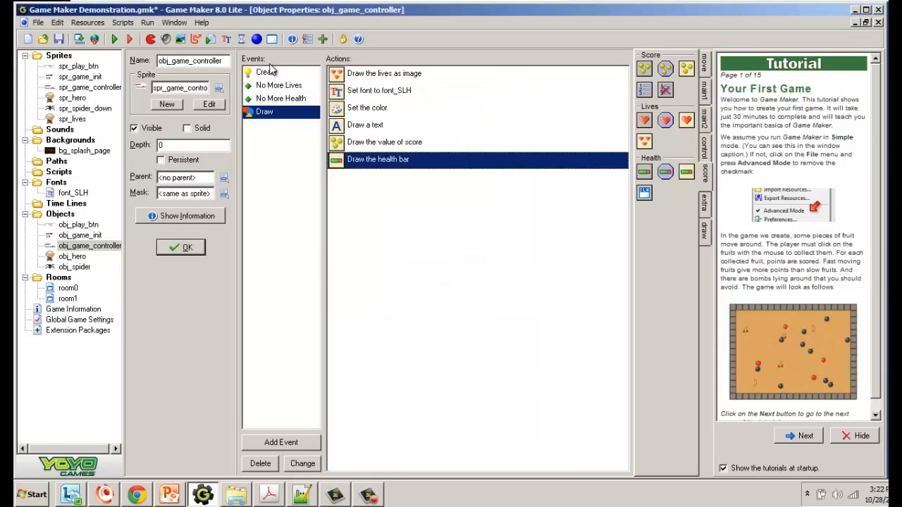